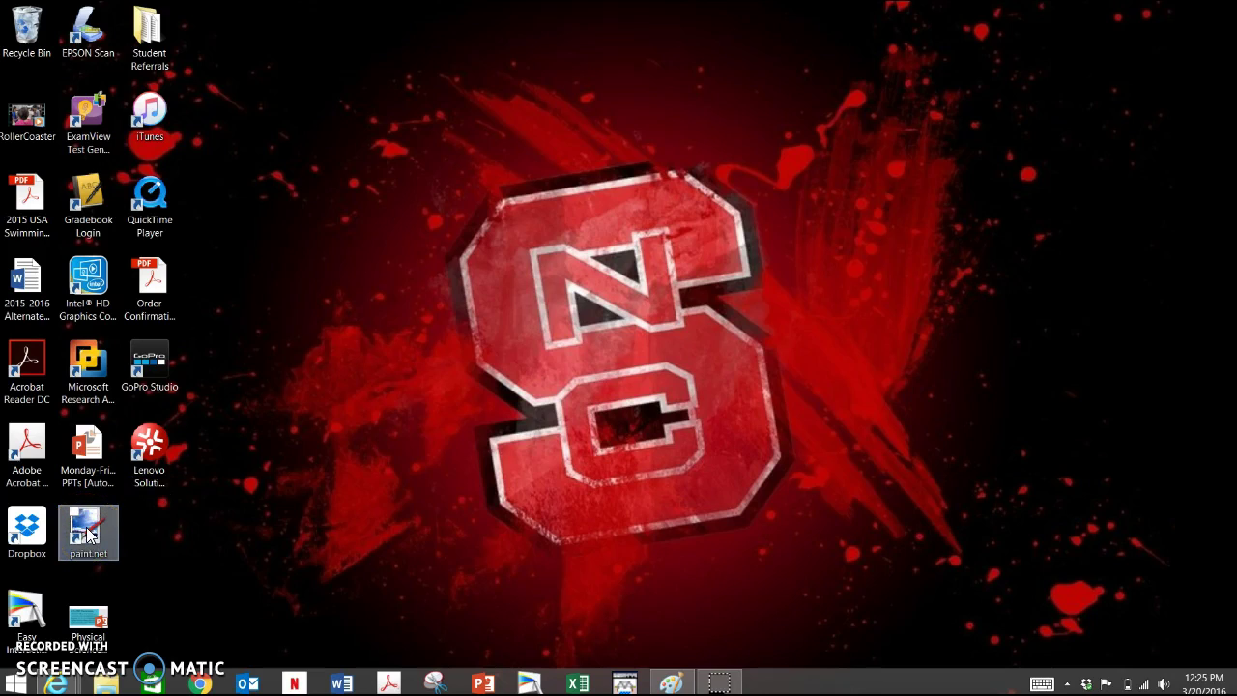
# Step: Bring up Paint maximized and start a new blank 2048 × 1152px picture
pyautogui.click(463, 552)
pyautogui.click(673, 683)
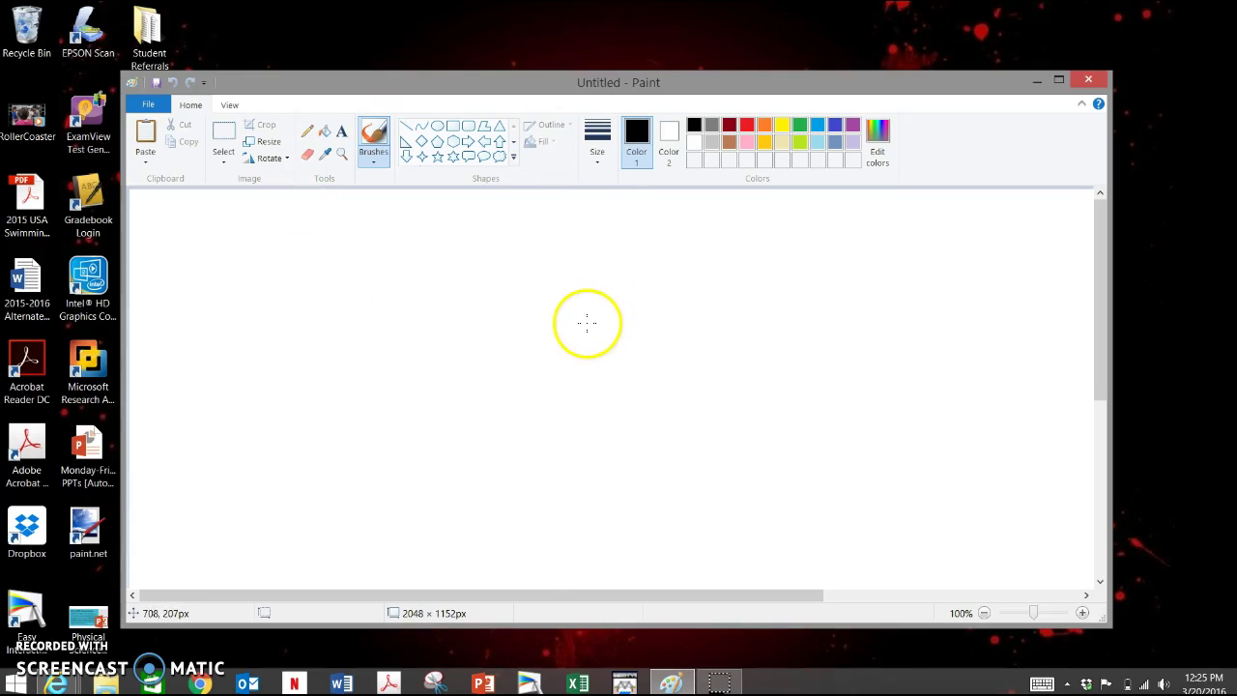
pyautogui.click(1060, 81)
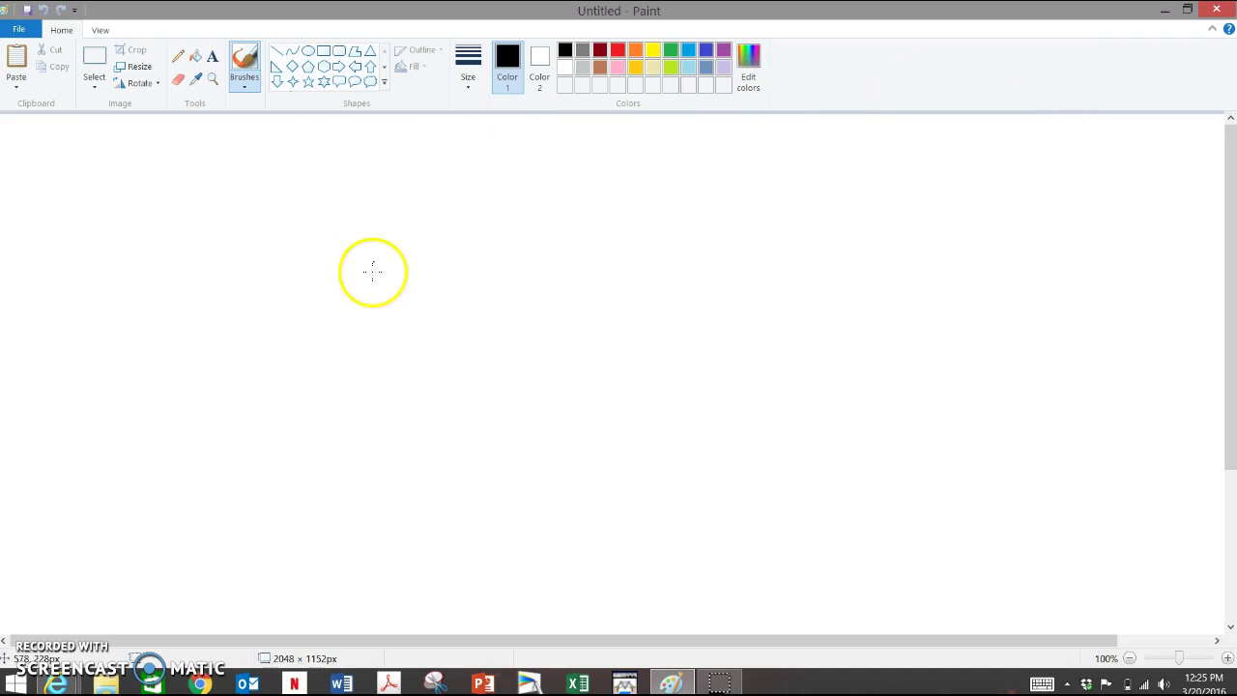
pyautogui.click(21, 32)
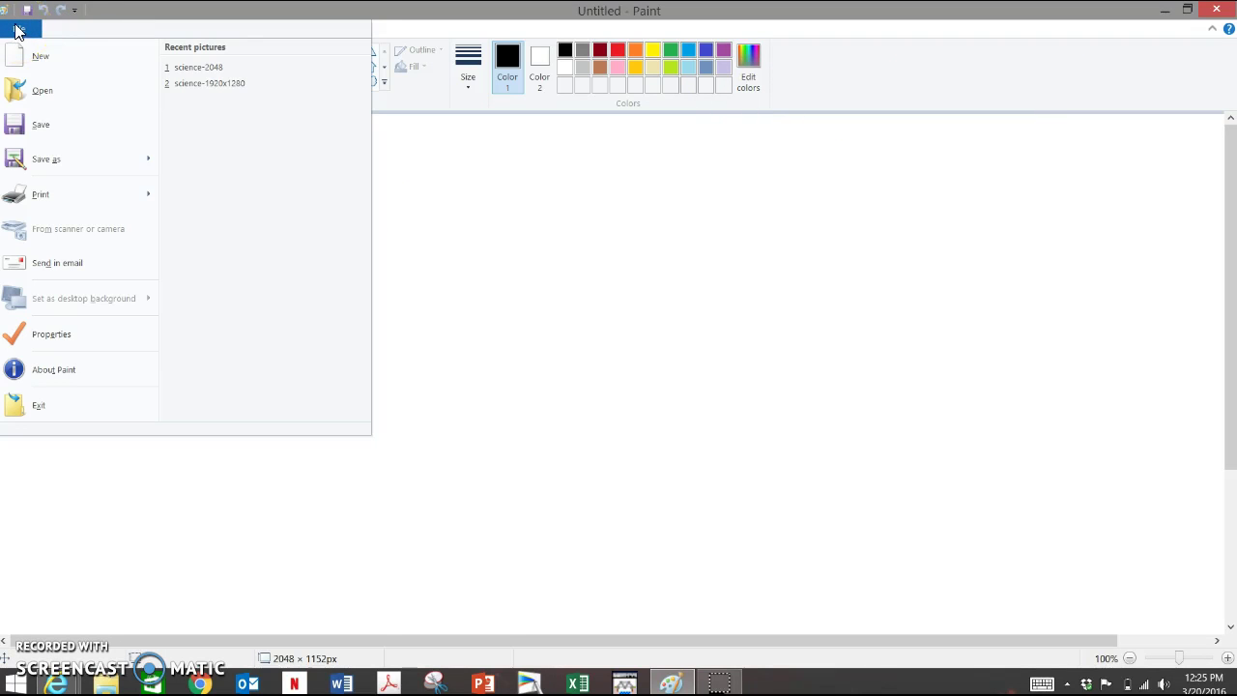
pyautogui.click(39, 55)
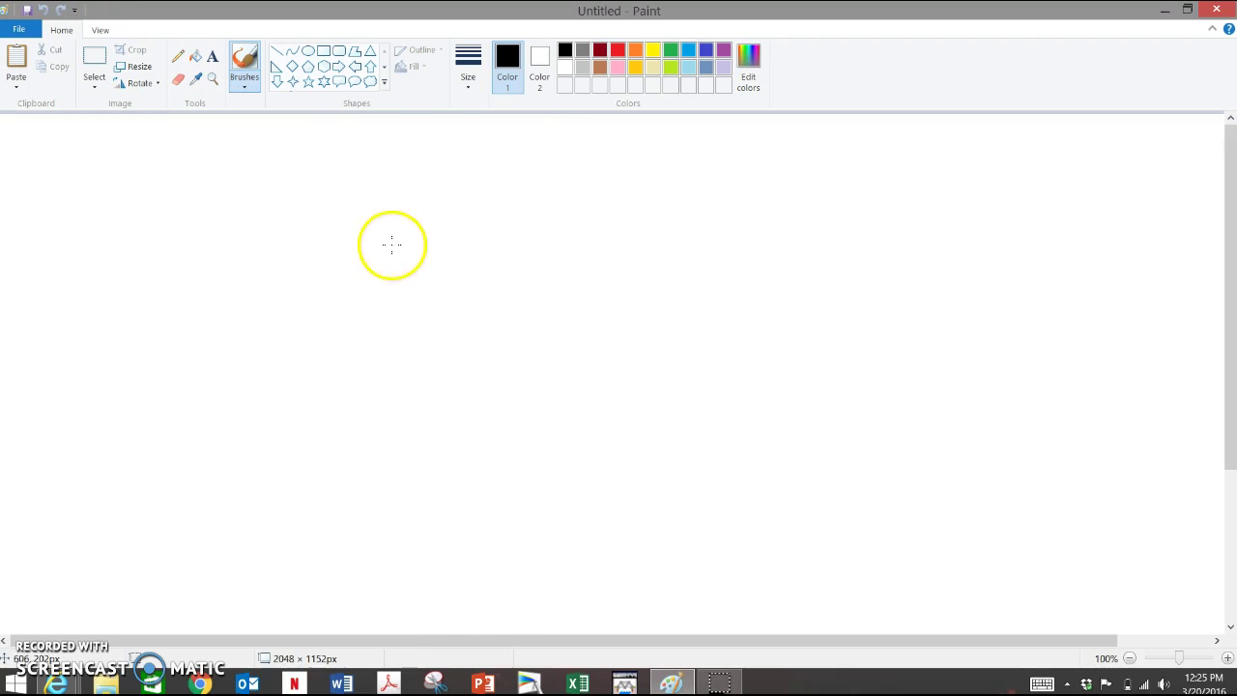
# Step: Write 'Kabrich Bridges Inc.' in 22-point Bradley Hand ITC near the canvas top-left
pyautogui.click(213, 60)
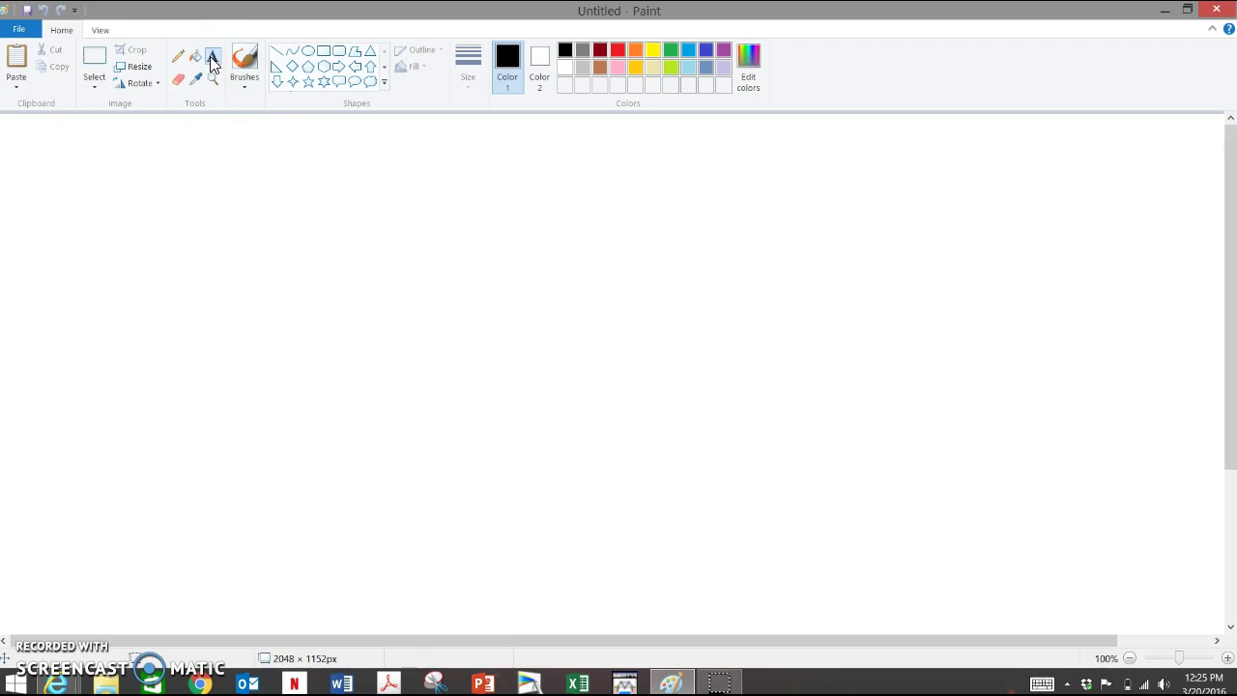
pyautogui.click(114, 164)
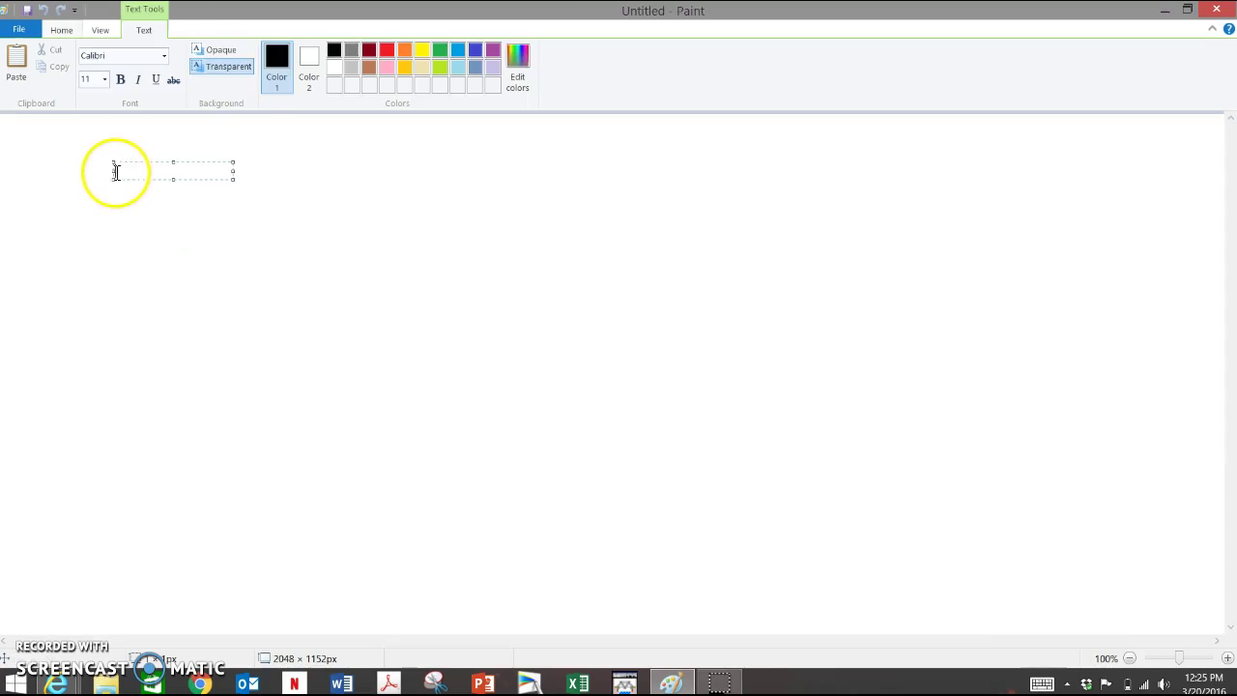
pyautogui.click(163, 56)
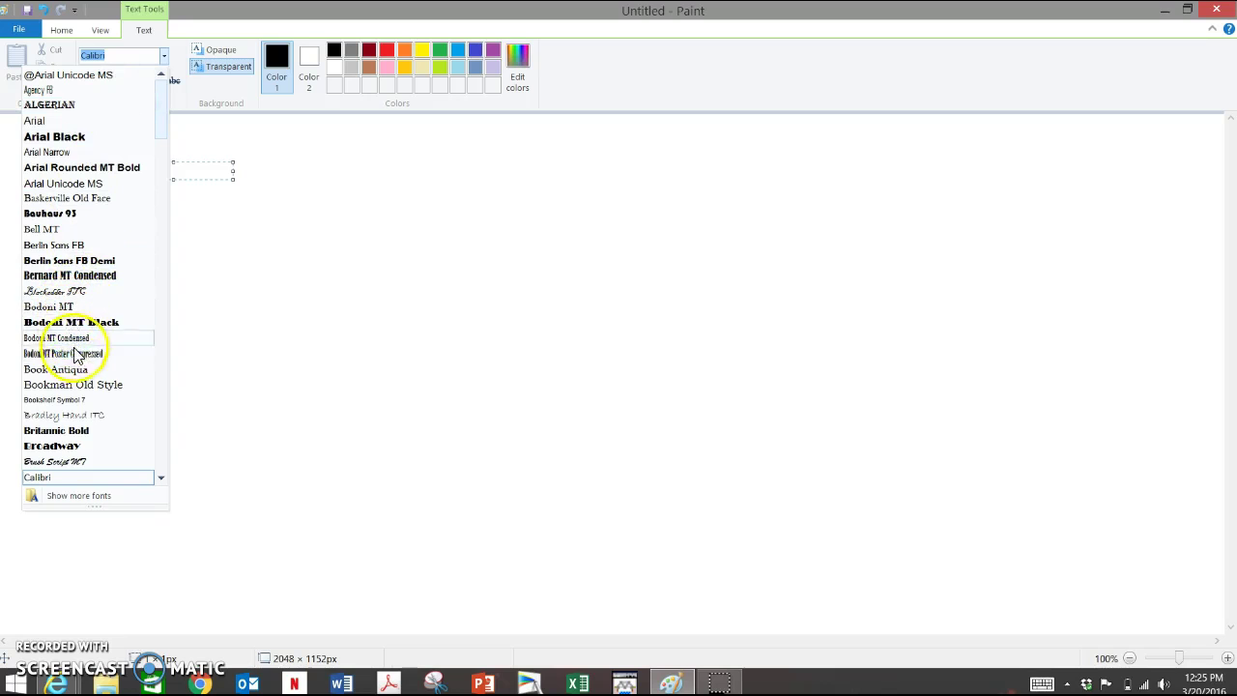
pyautogui.click(81, 417)
pyautogui.click(103, 79)
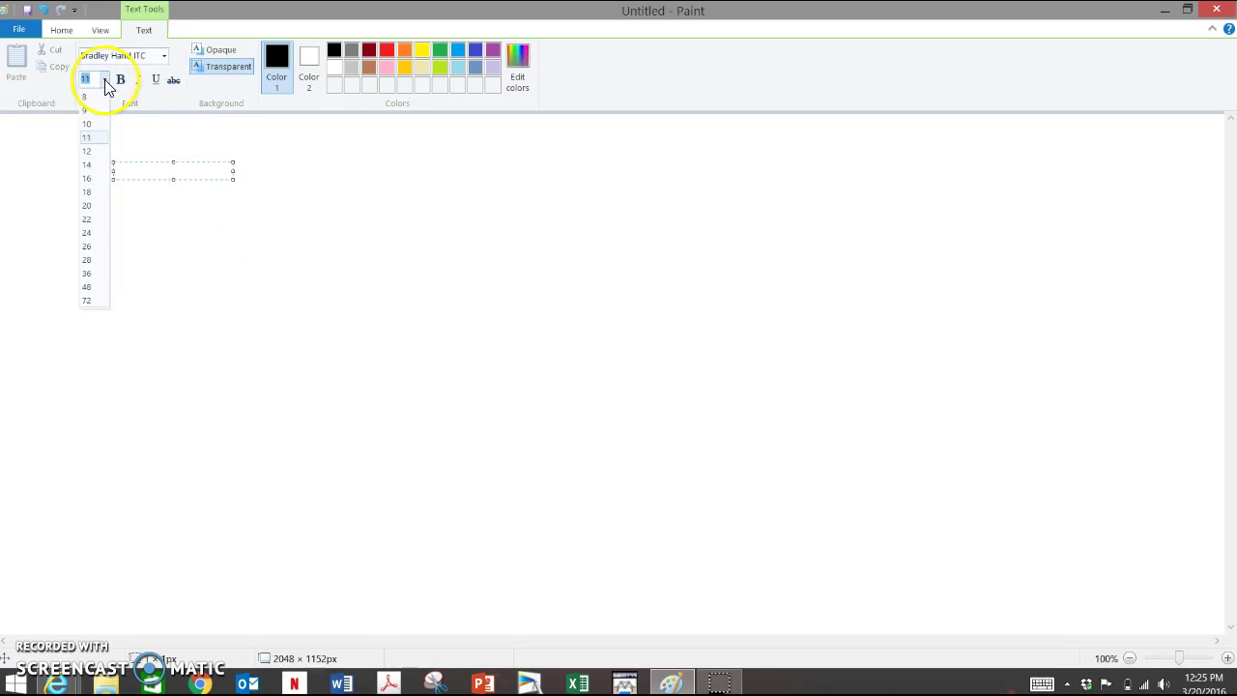
pyautogui.click(86, 218)
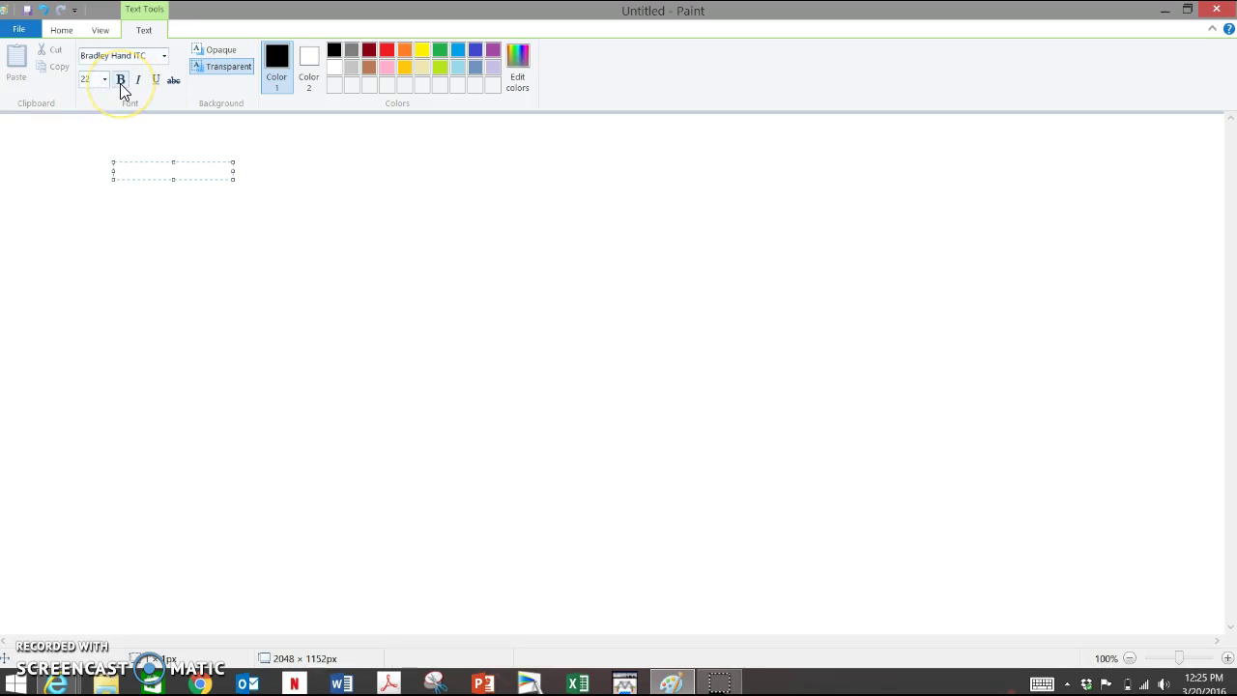
pyautogui.click(149, 160)
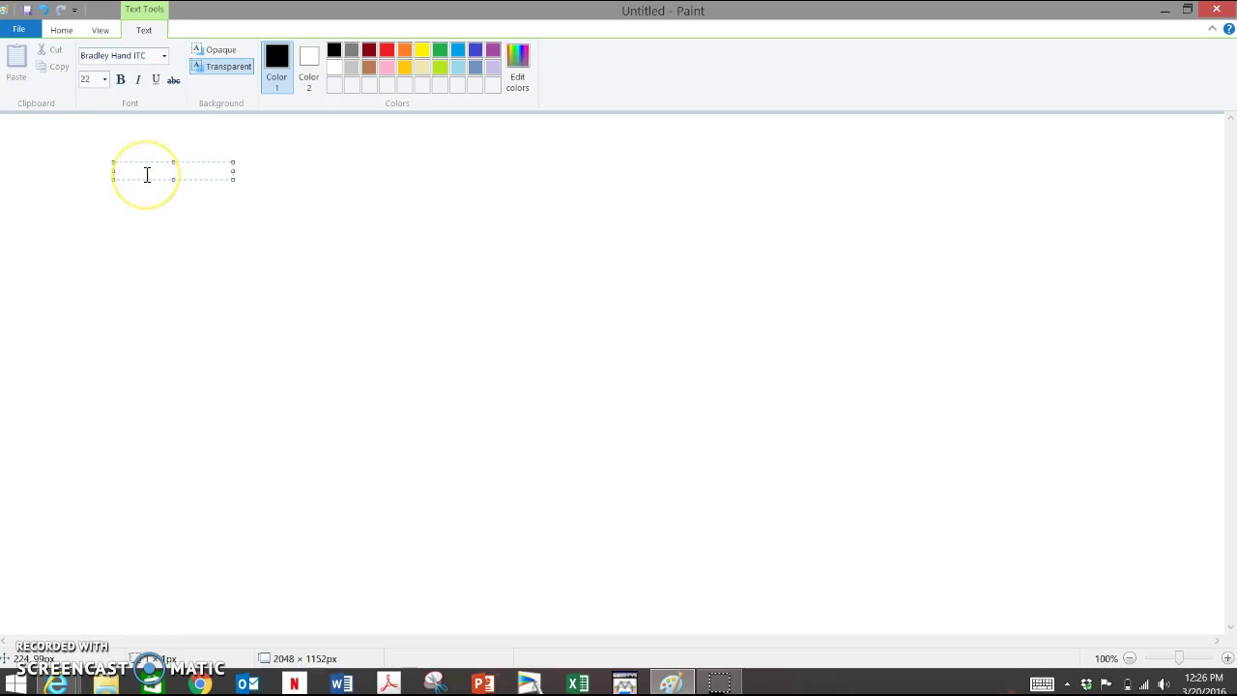
pyautogui.write('Kabrich Bridges In')
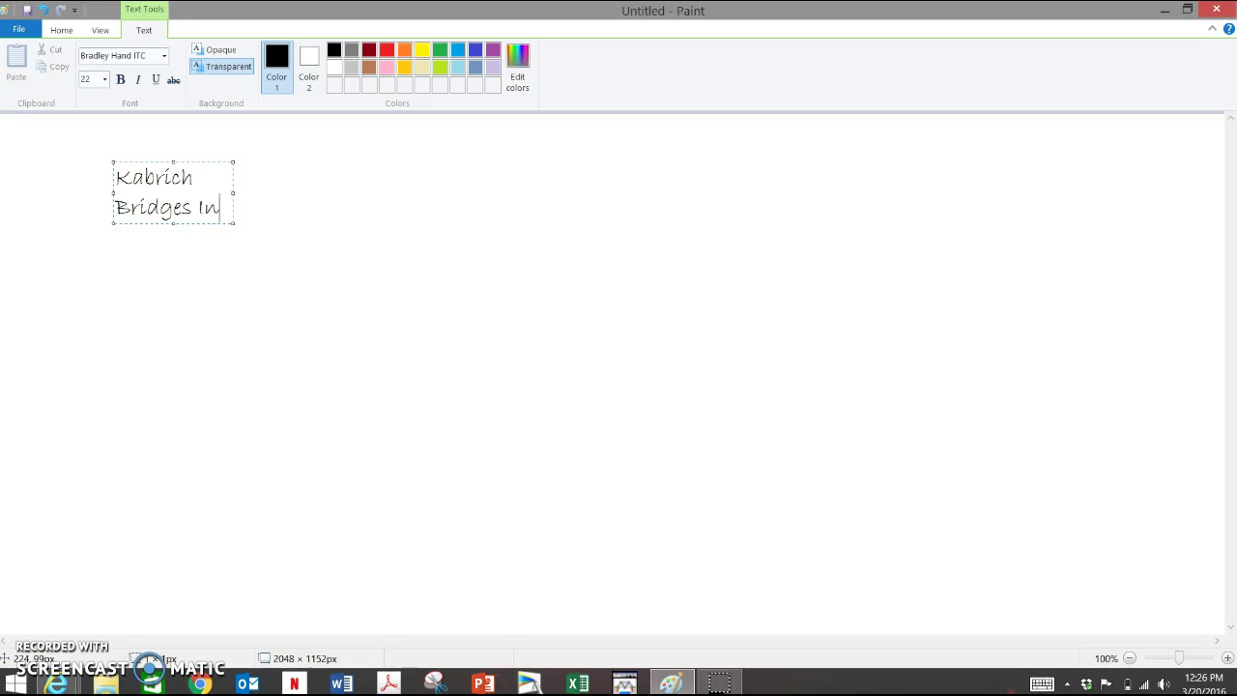
pyautogui.write('c.')
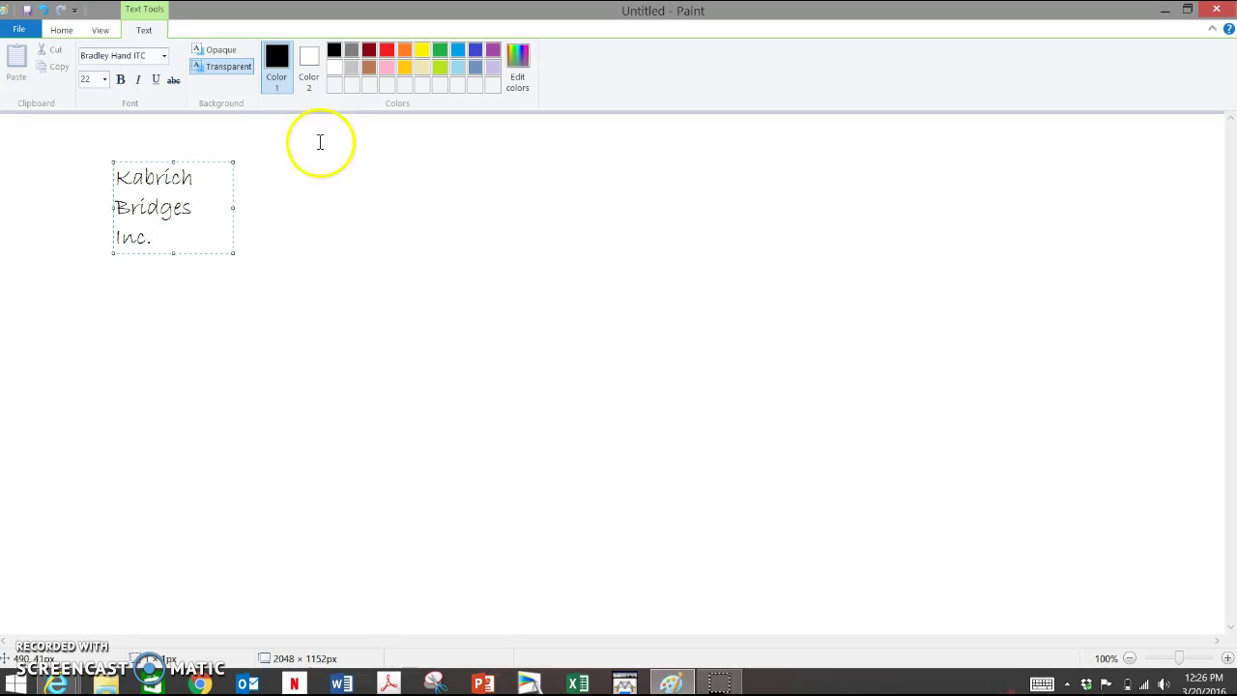
pyautogui.moveTo(231, 209); pyautogui.dragTo(322, 189)
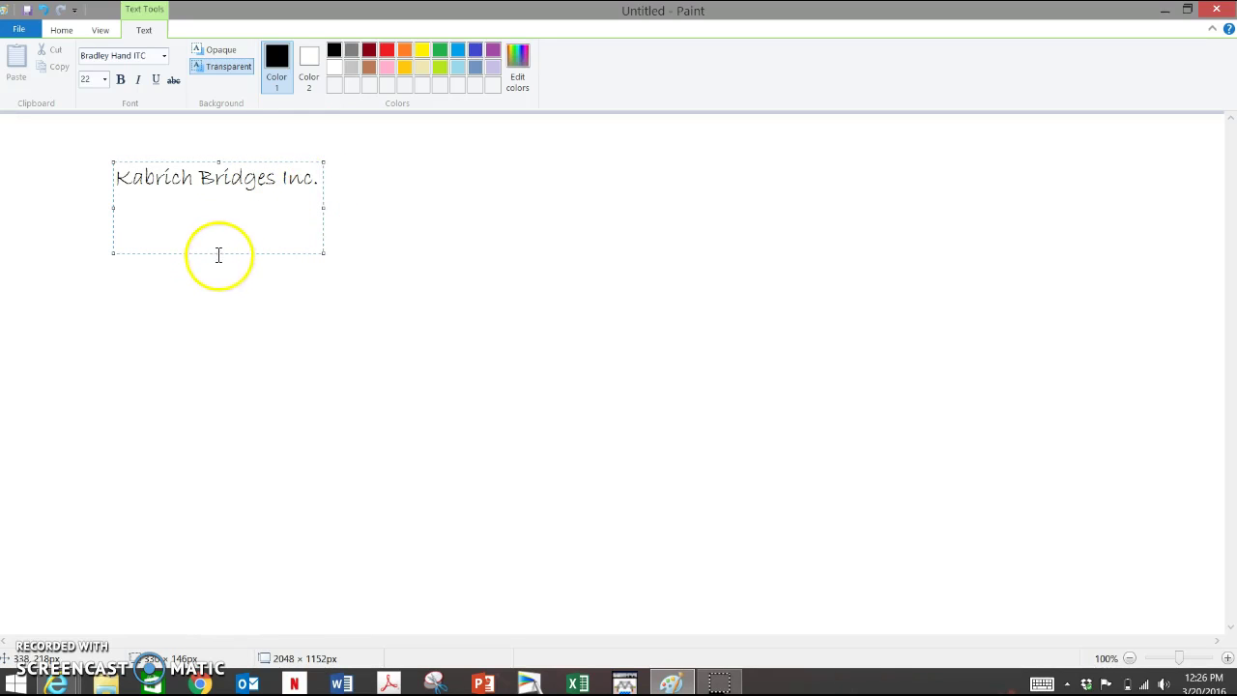
pyautogui.click(219, 221)
pyautogui.click(256, 180)
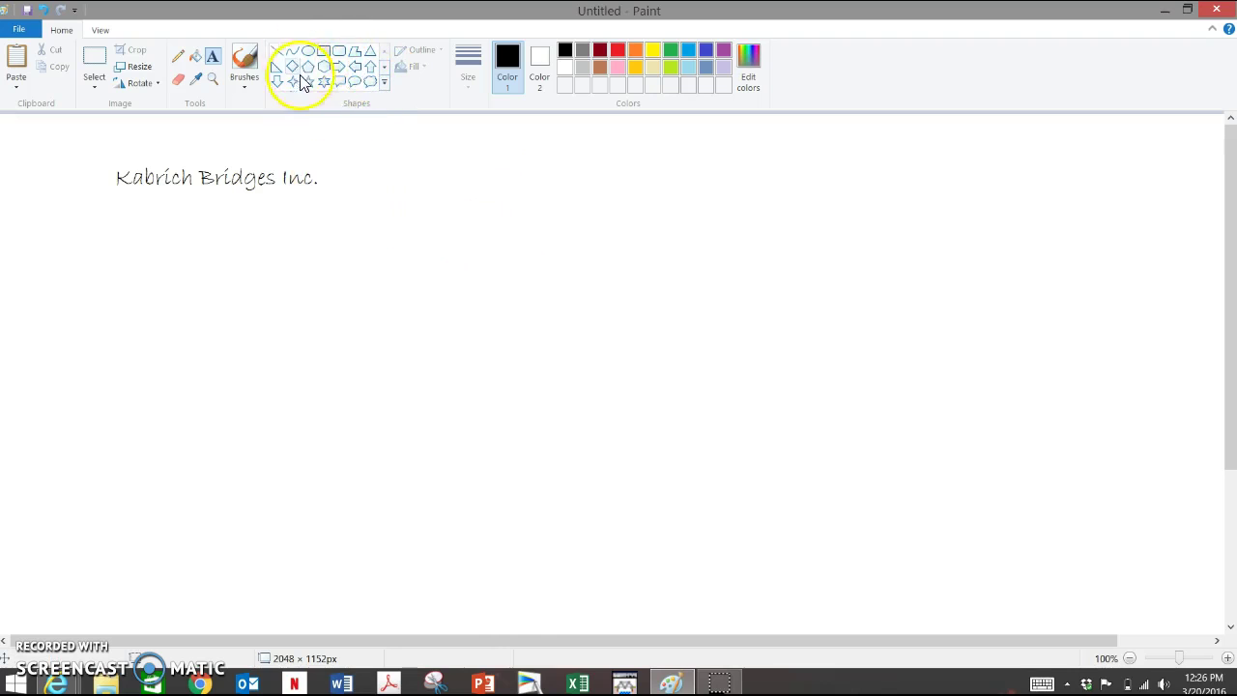
# Step: Draw a black rectangle outline directly beneath the 'Kabrich Bridges Inc.' text
pyautogui.click(383, 66)
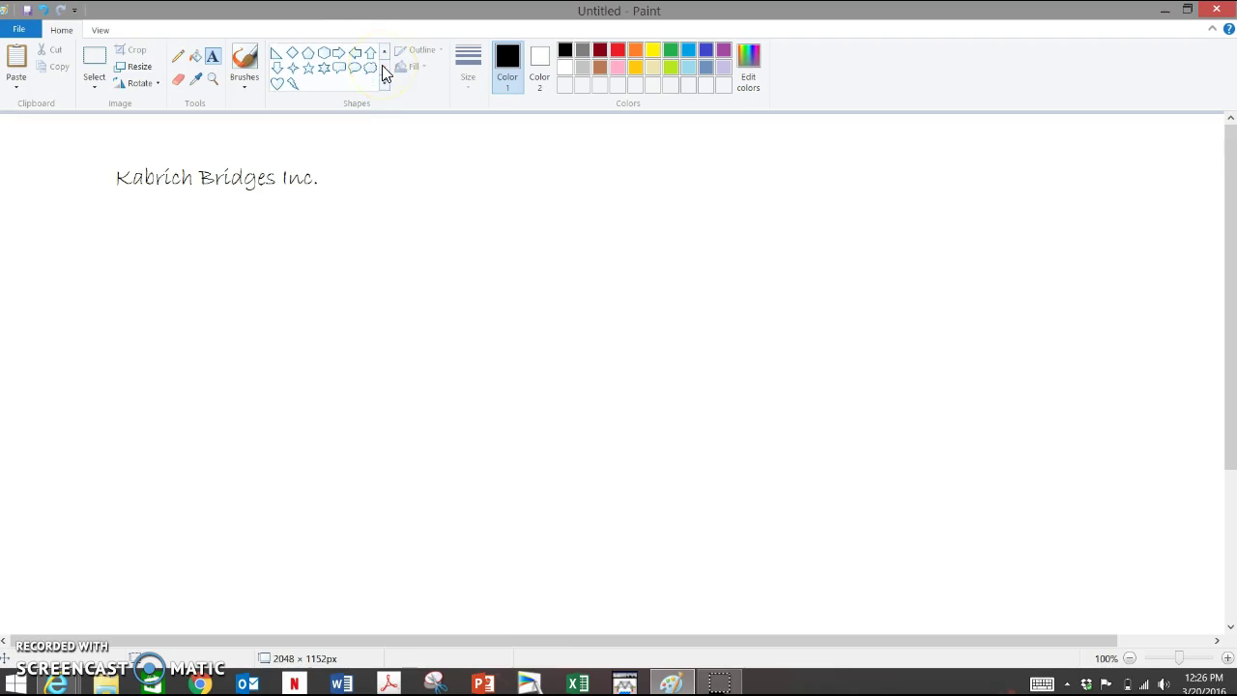
pyautogui.click(294, 85)
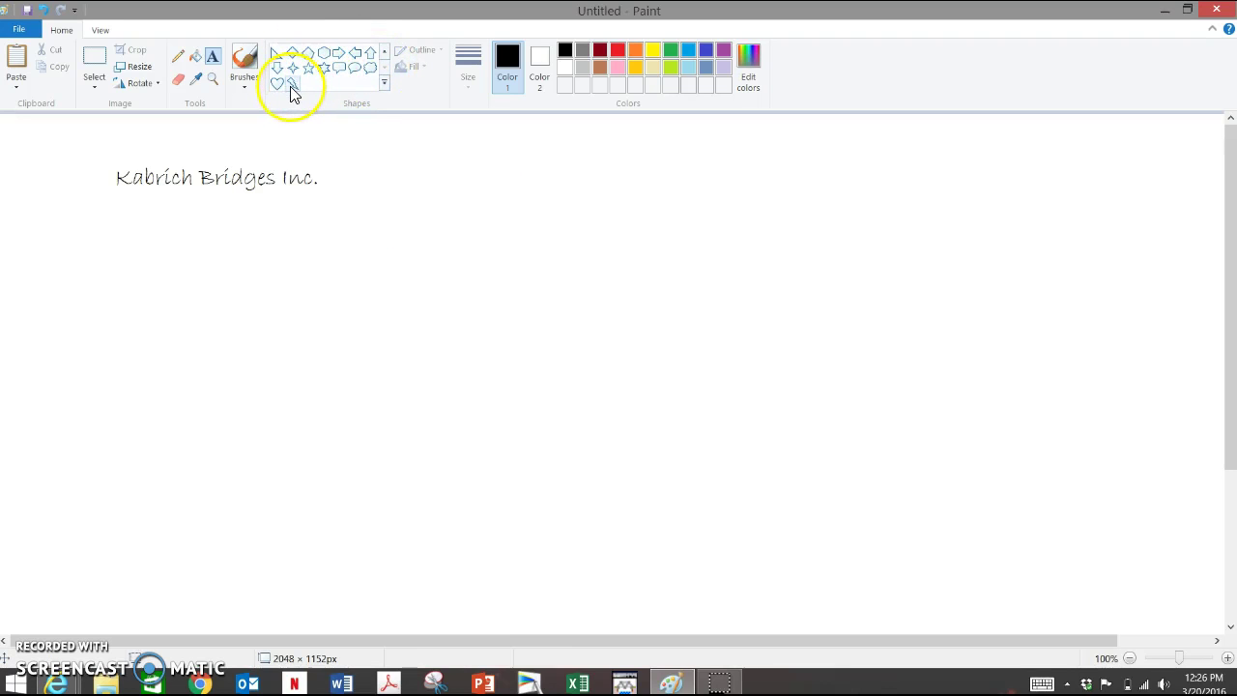
pyautogui.click(384, 52)
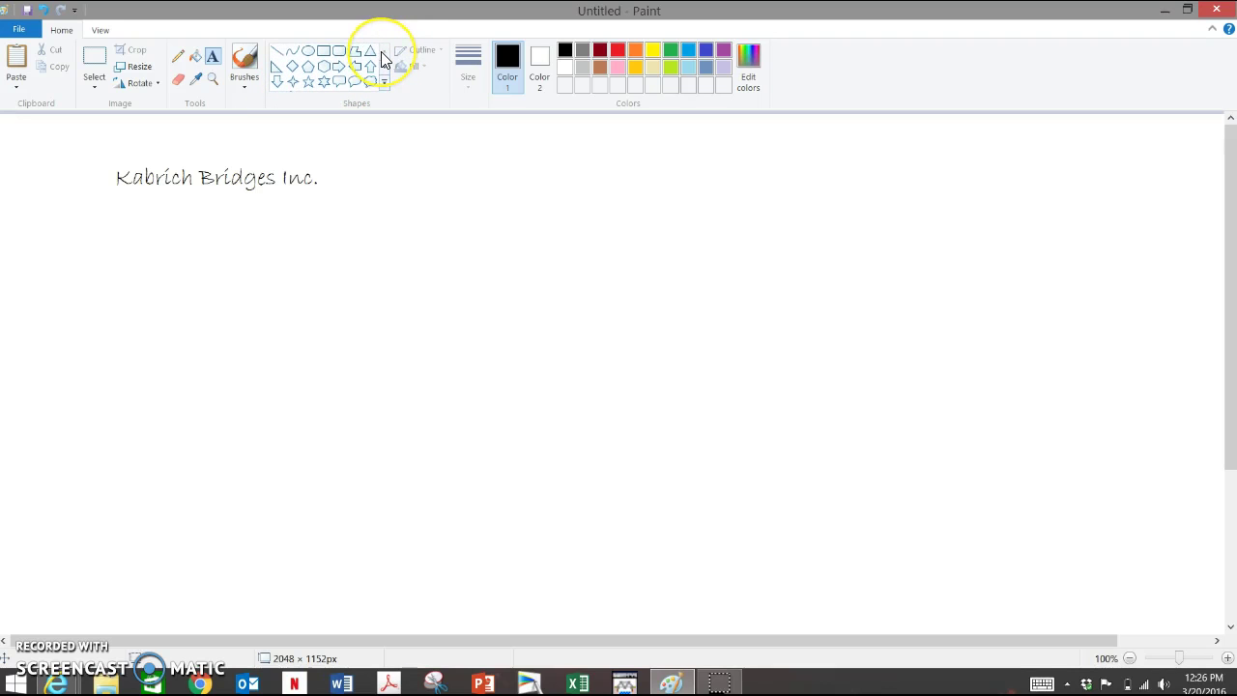
pyautogui.click(323, 52)
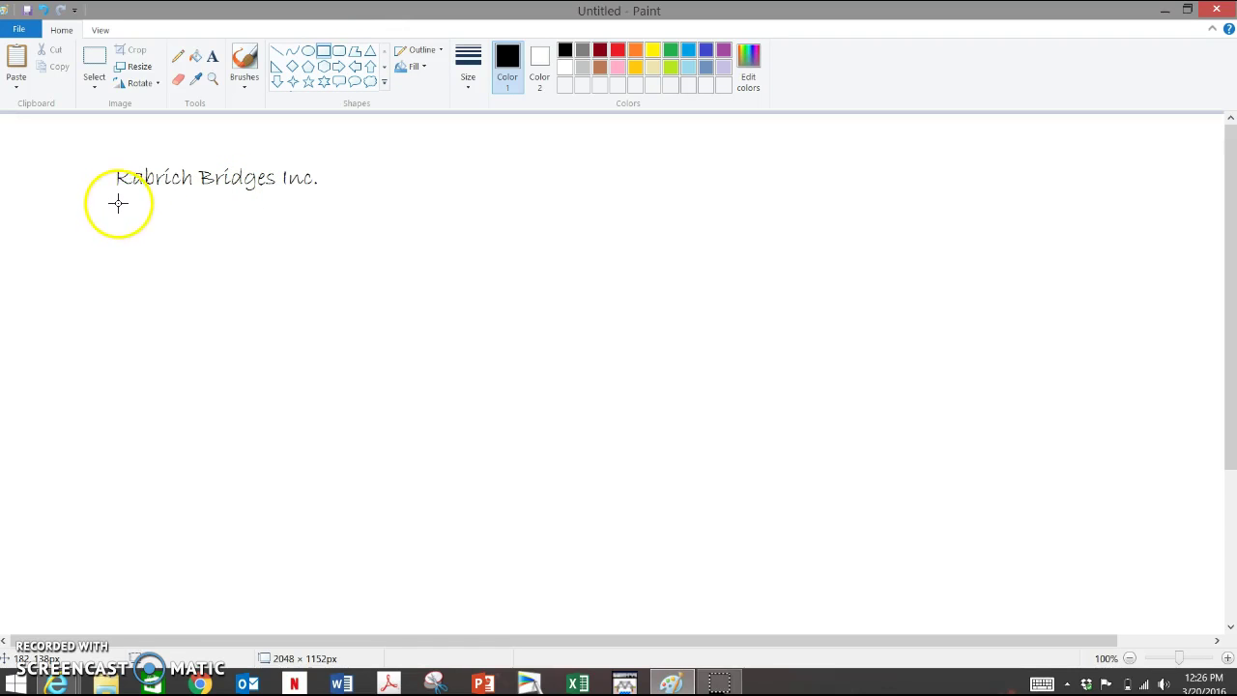
pyautogui.moveTo(116, 196); pyautogui.dragTo(314, 298)
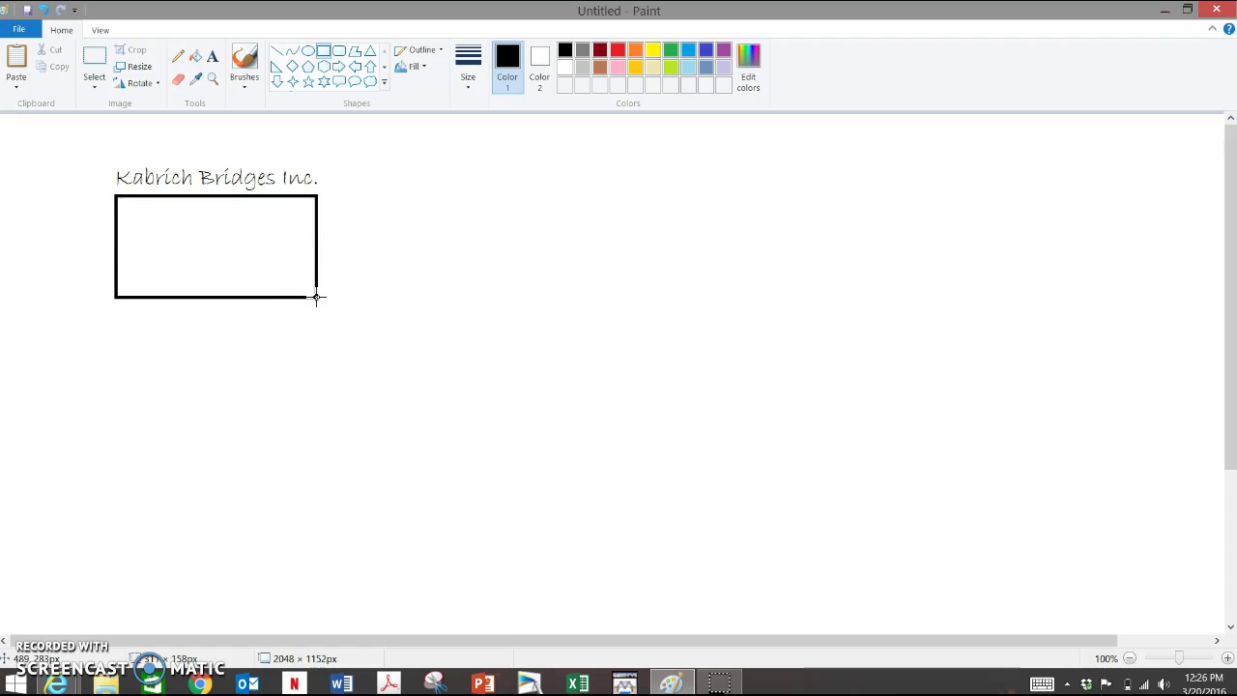
pyautogui.click(540, 60)
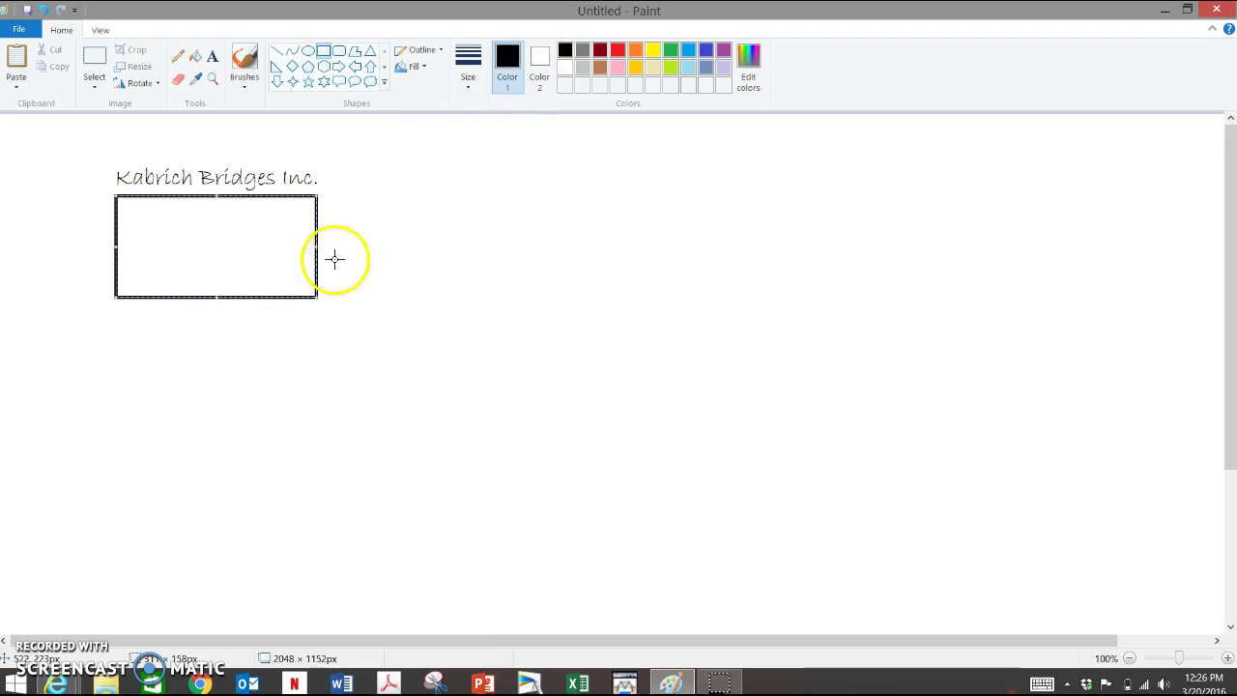
# Step: Draw two right-triangle outlines side by side inside the rectangle
pyautogui.click(276, 70)
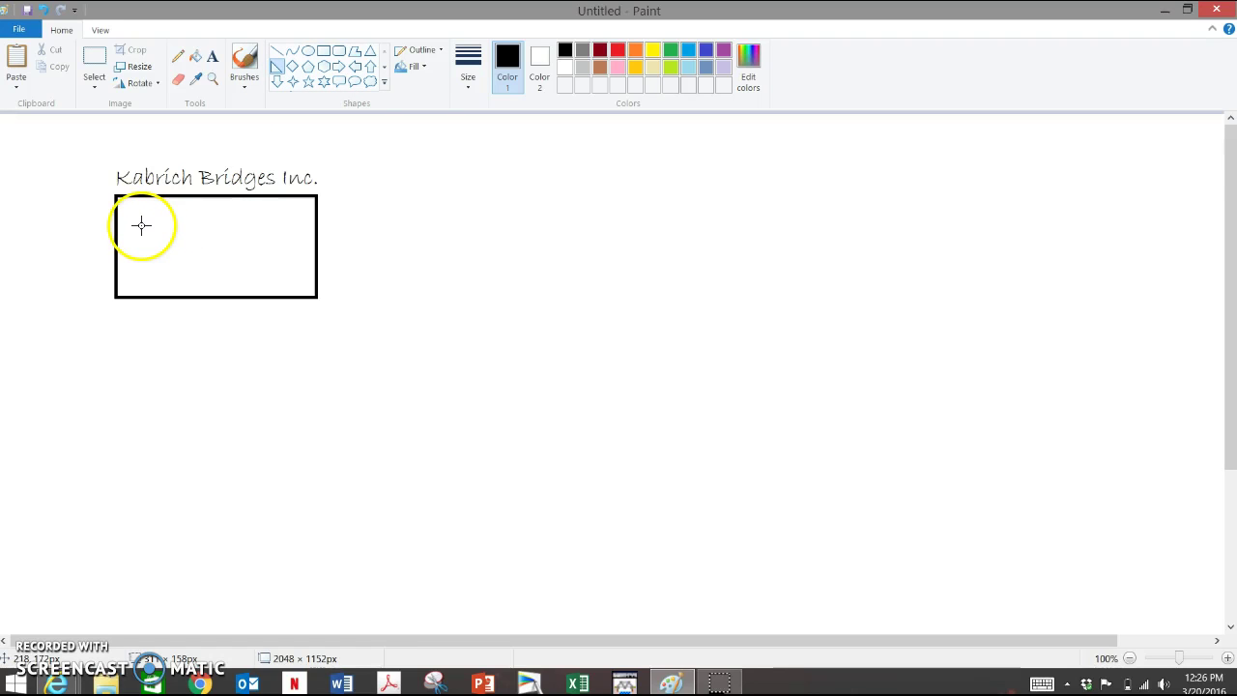
pyautogui.moveTo(255, 235); pyautogui.dragTo(304, 280)
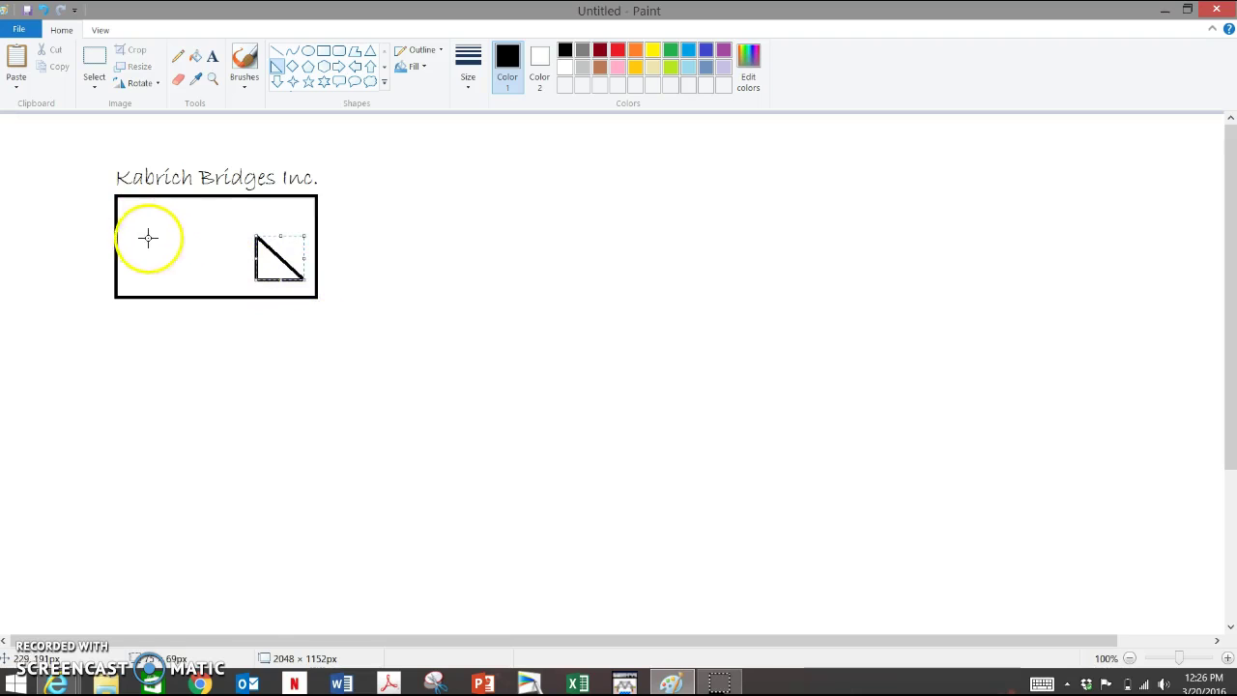
pyautogui.moveTo(171, 235); pyautogui.dragTo(216, 277)
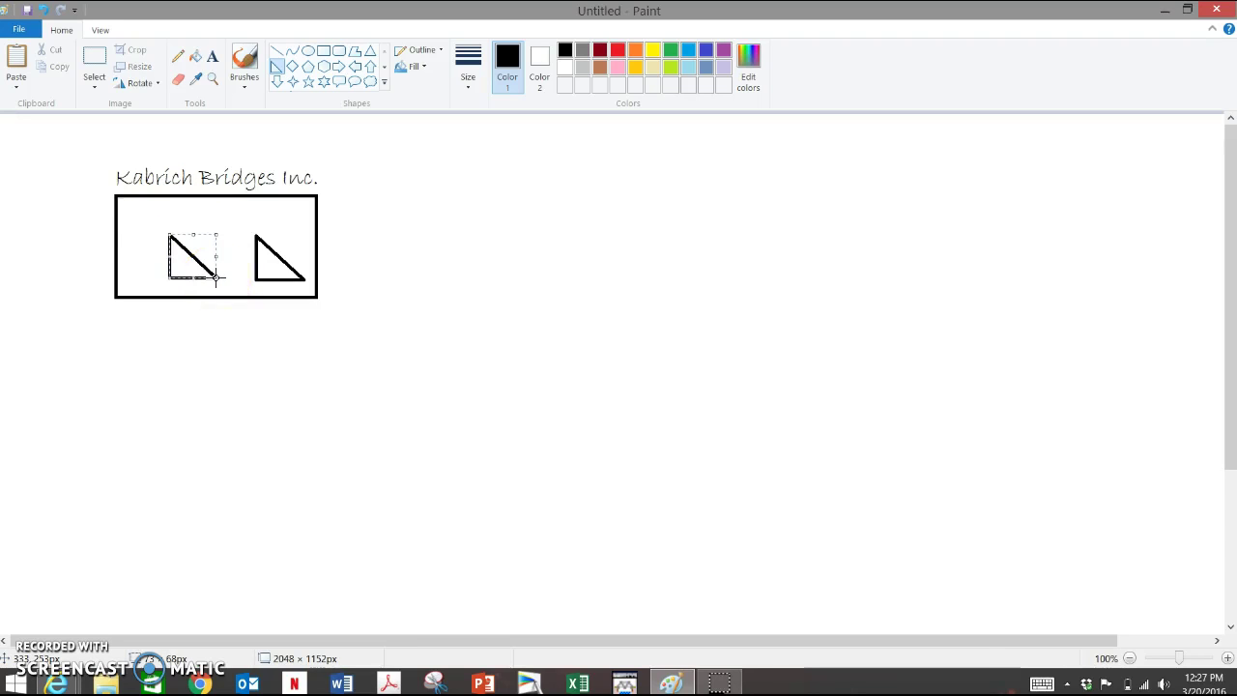
# Step: Flip the left triangle vertically, then horizontally
pyautogui.rightClick(199, 263)
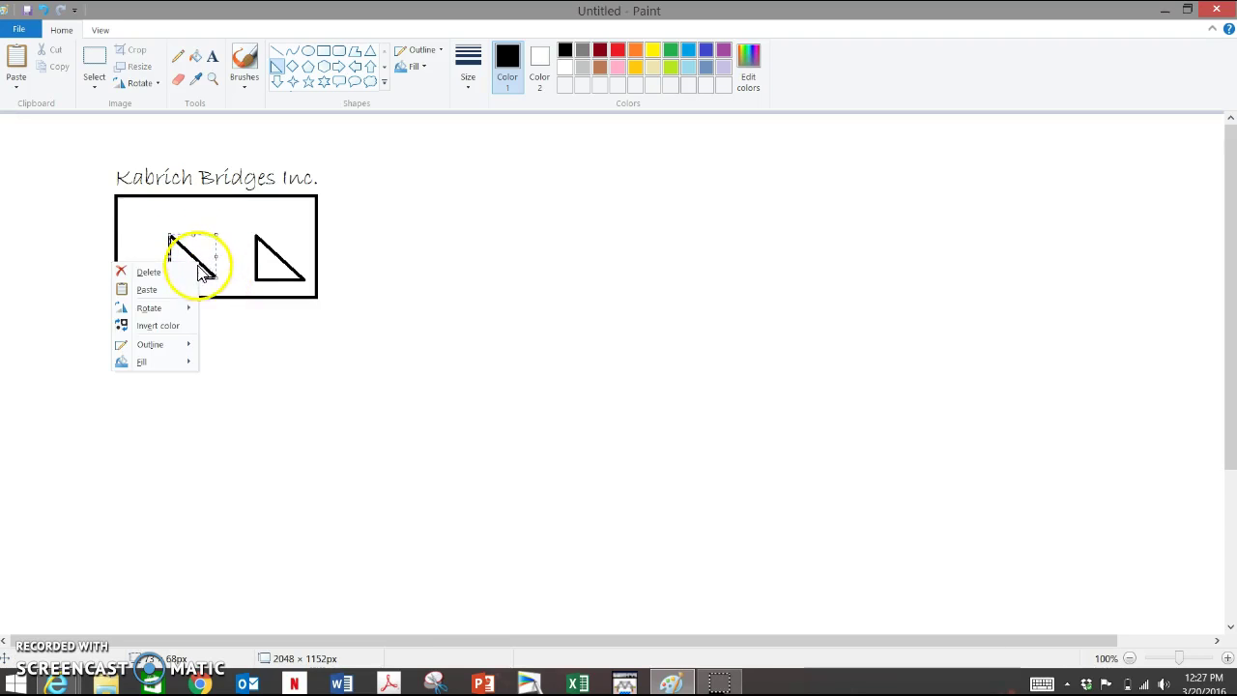
pyautogui.moveTo(162, 310)
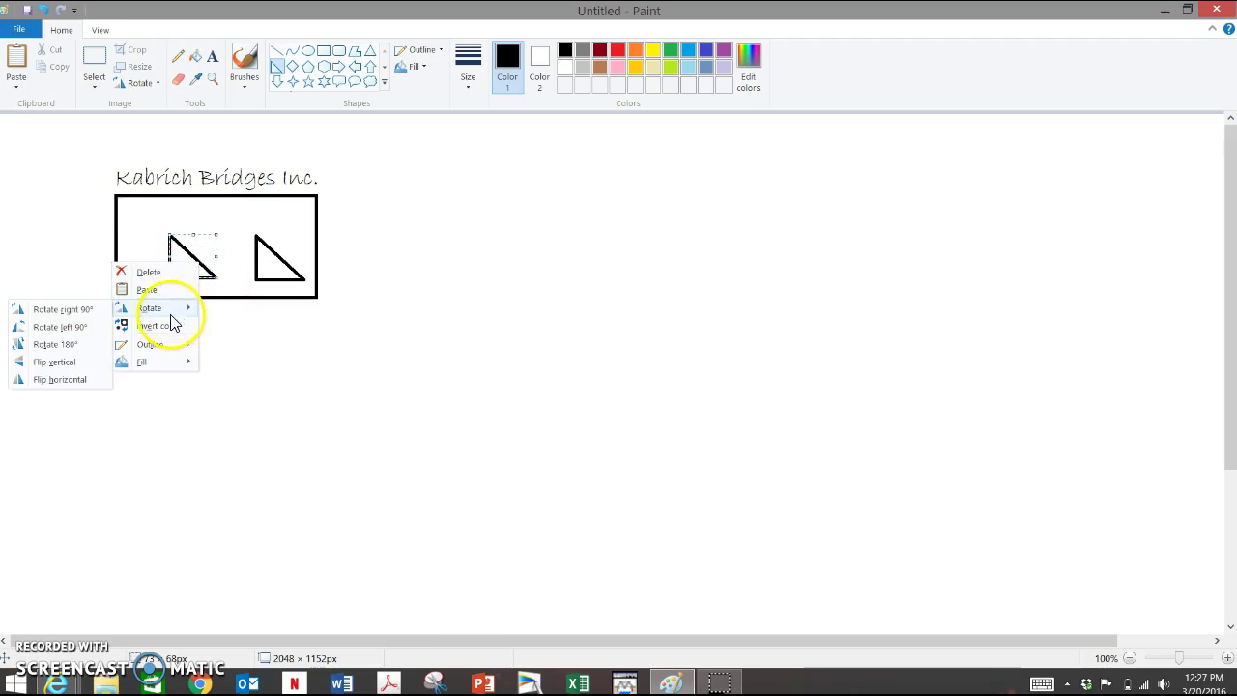
pyautogui.click(85, 344)
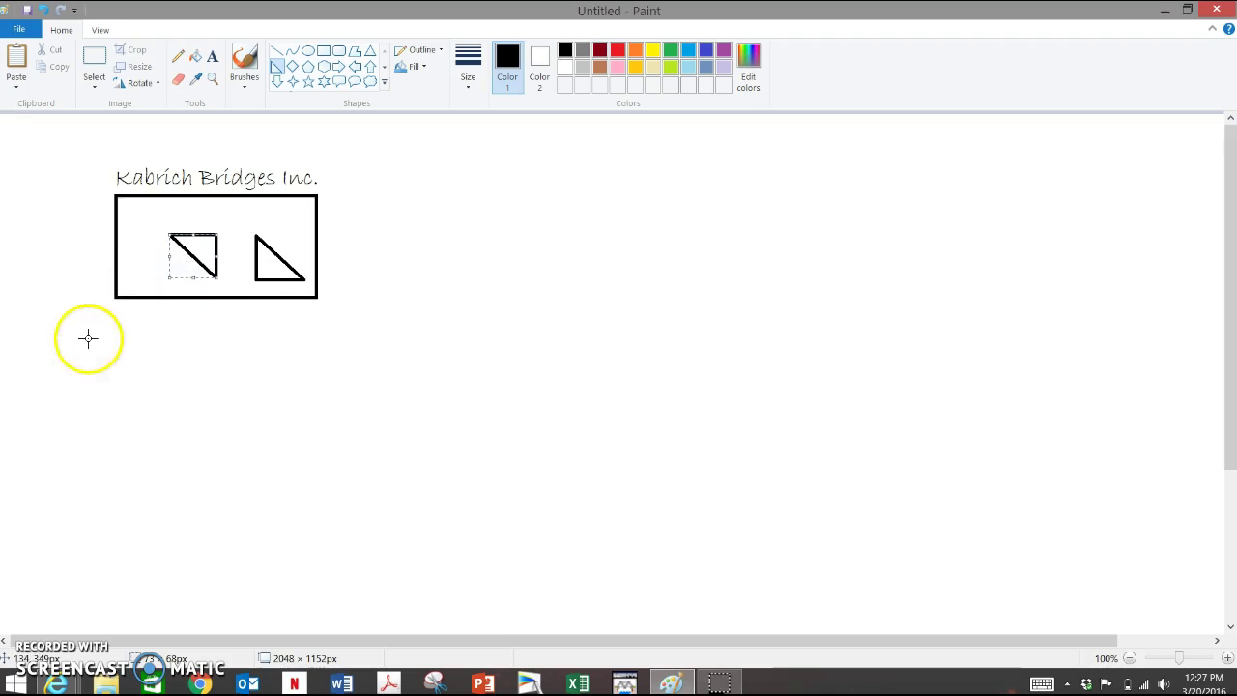
pyautogui.rightClick(203, 257)
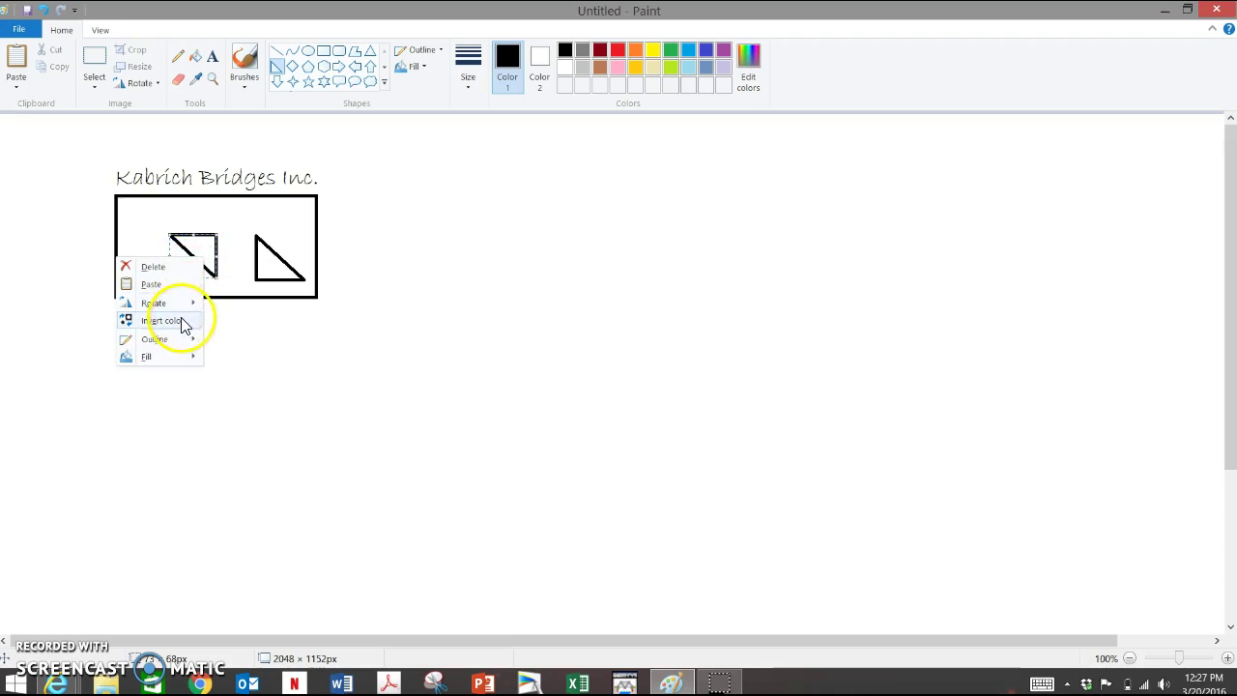
pyautogui.moveTo(155, 303)
pyautogui.click(76, 373)
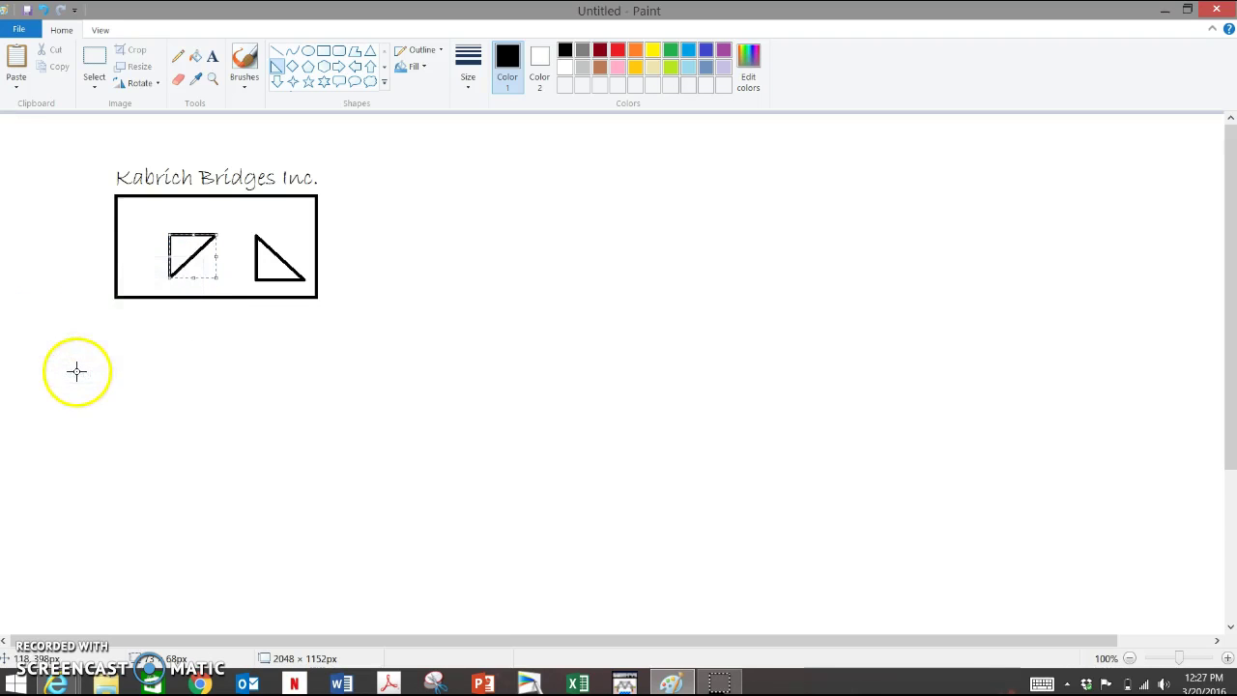
# Step: Flip it vertically and horizontally again, then move it toward the rectangle's left edge
pyautogui.rightClick(204, 268)
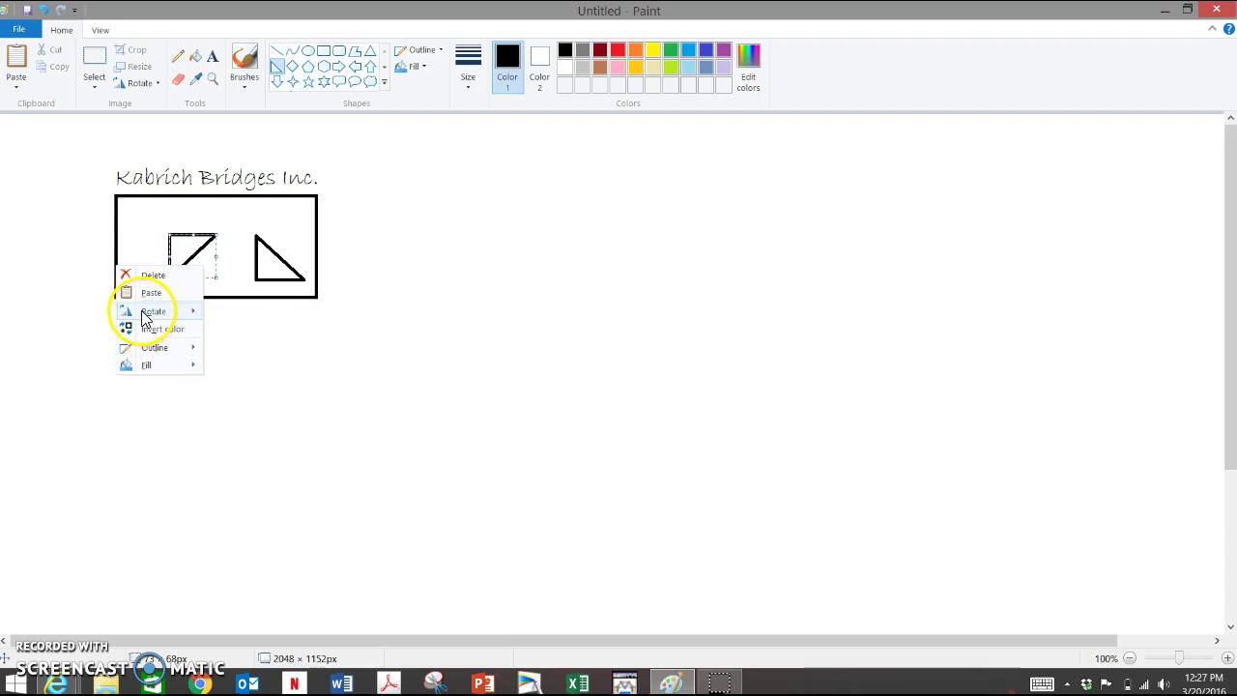
pyautogui.moveTo(152, 311)
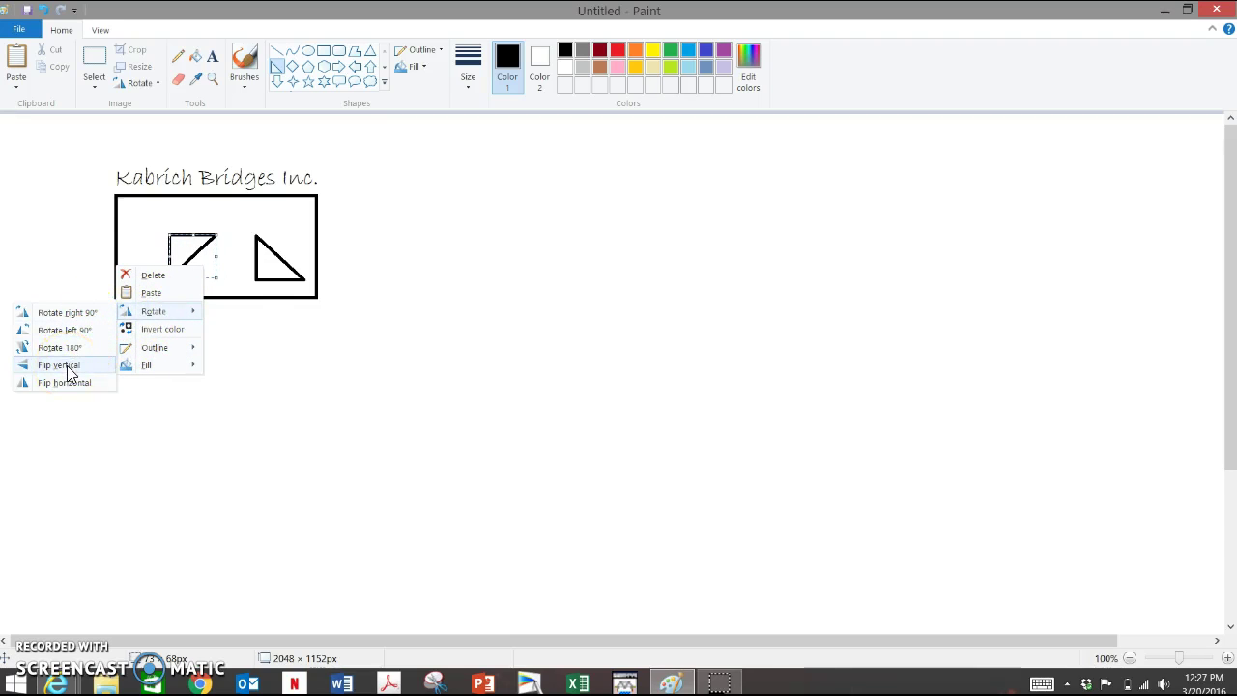
pyautogui.click(58, 366)
pyautogui.rightClick(185, 270)
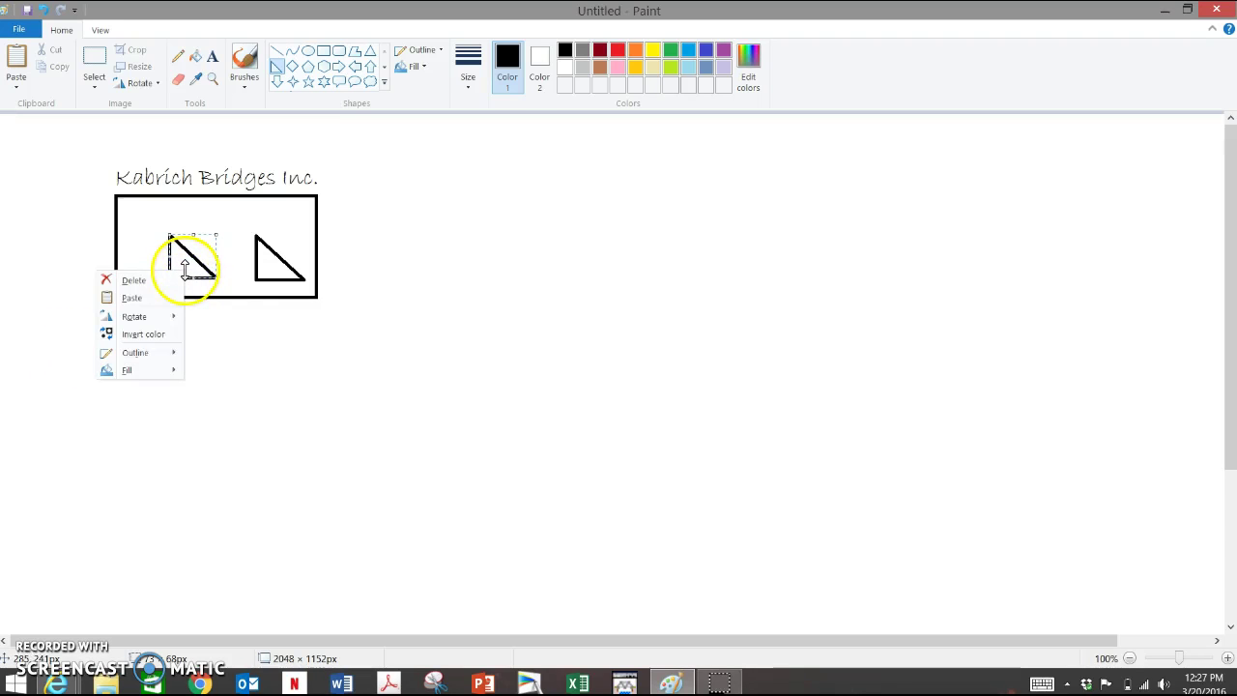
pyautogui.moveTo(152, 317)
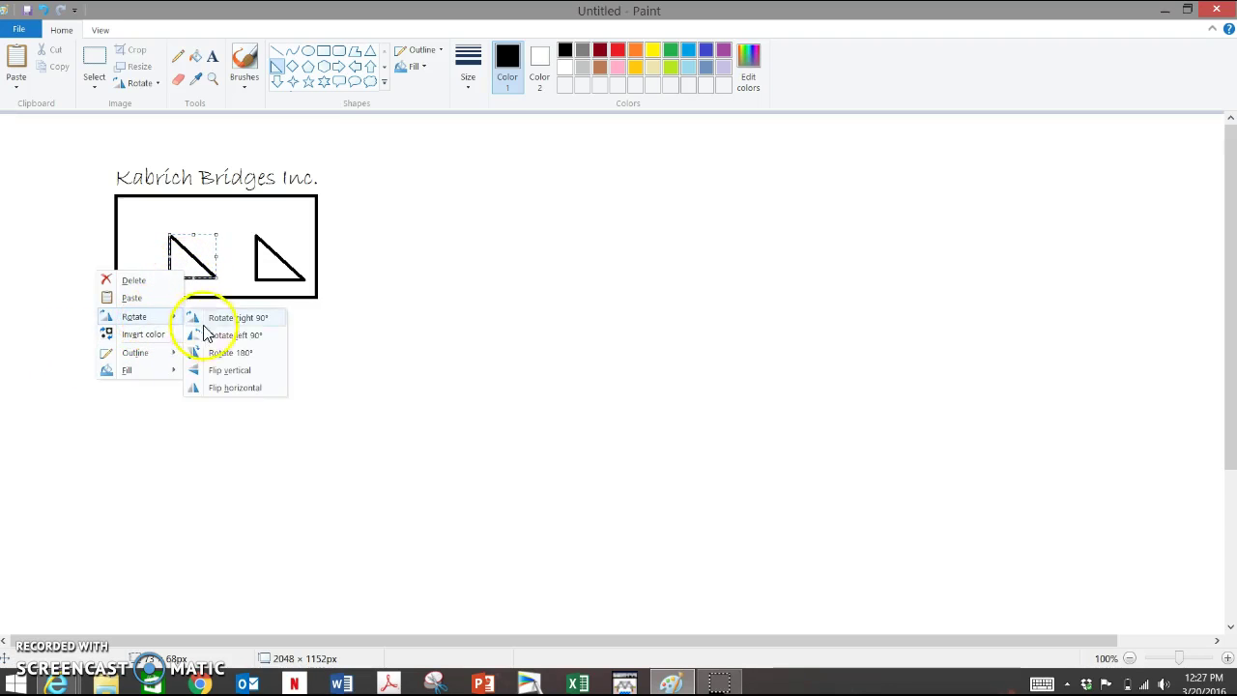
pyautogui.click(232, 388)
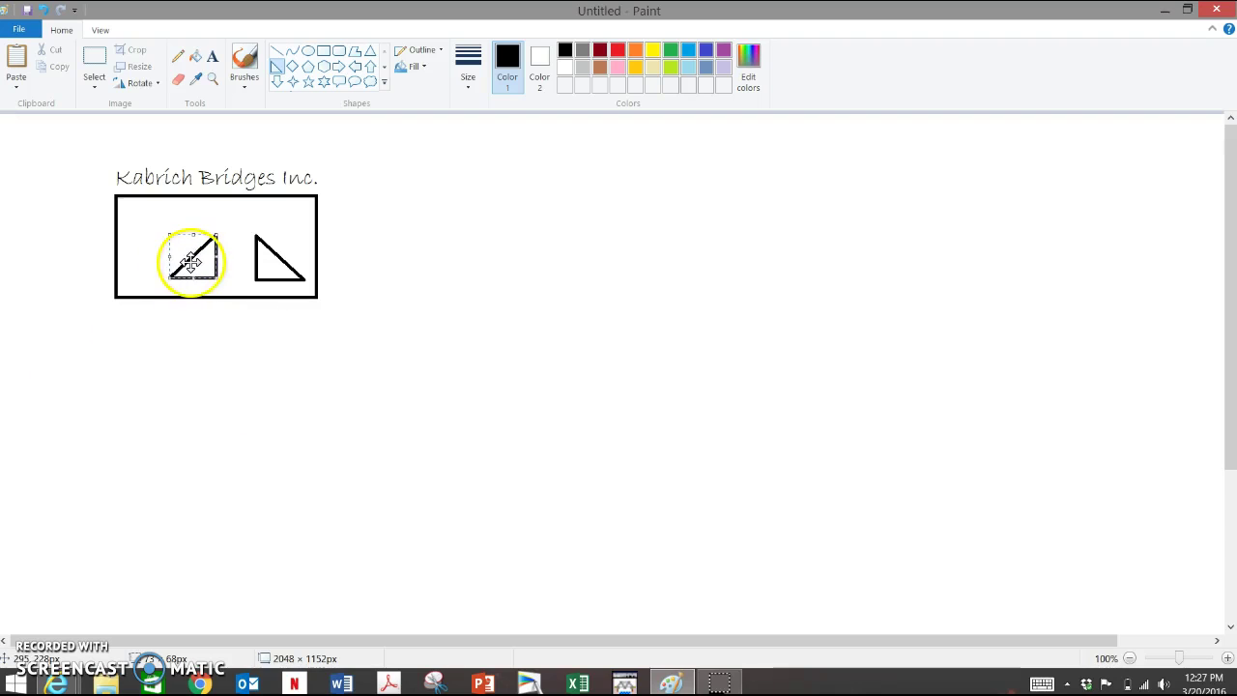
pyautogui.moveTo(190, 259); pyautogui.dragTo(156, 257)
# Step: Draw a straight deck line joining the apexes of the two triangles
pyautogui.click(276, 52)
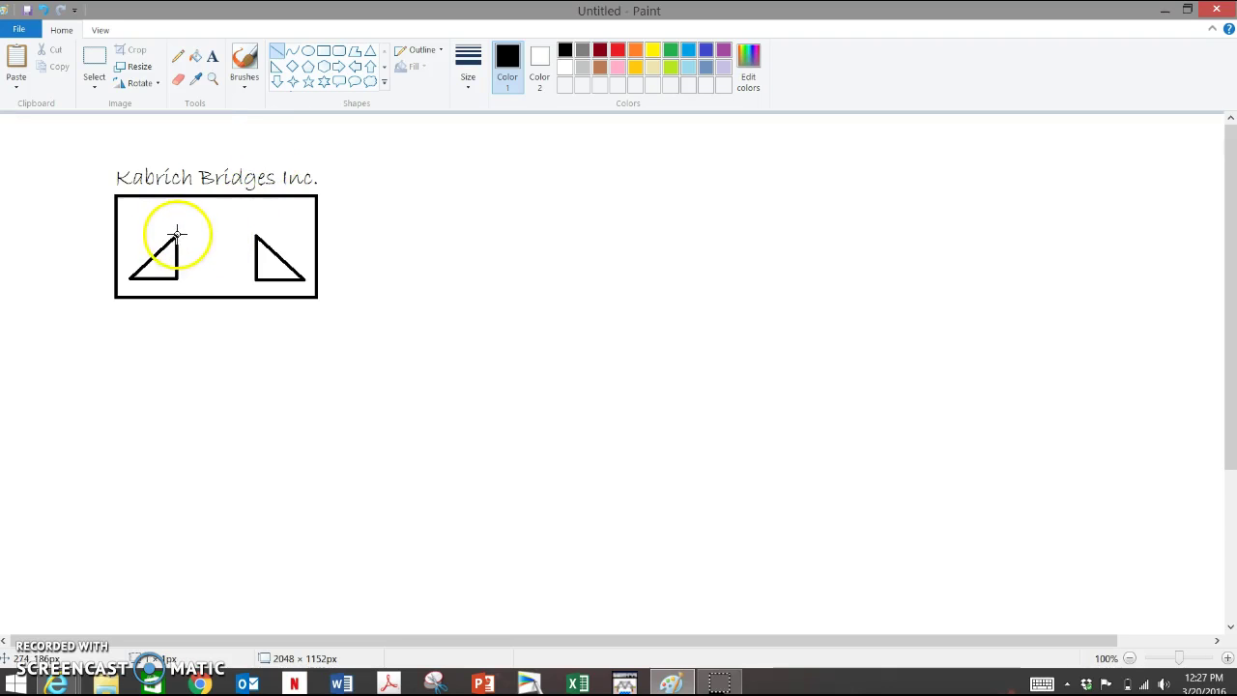
pyautogui.moveTo(177, 233); pyautogui.dragTo(257, 237)
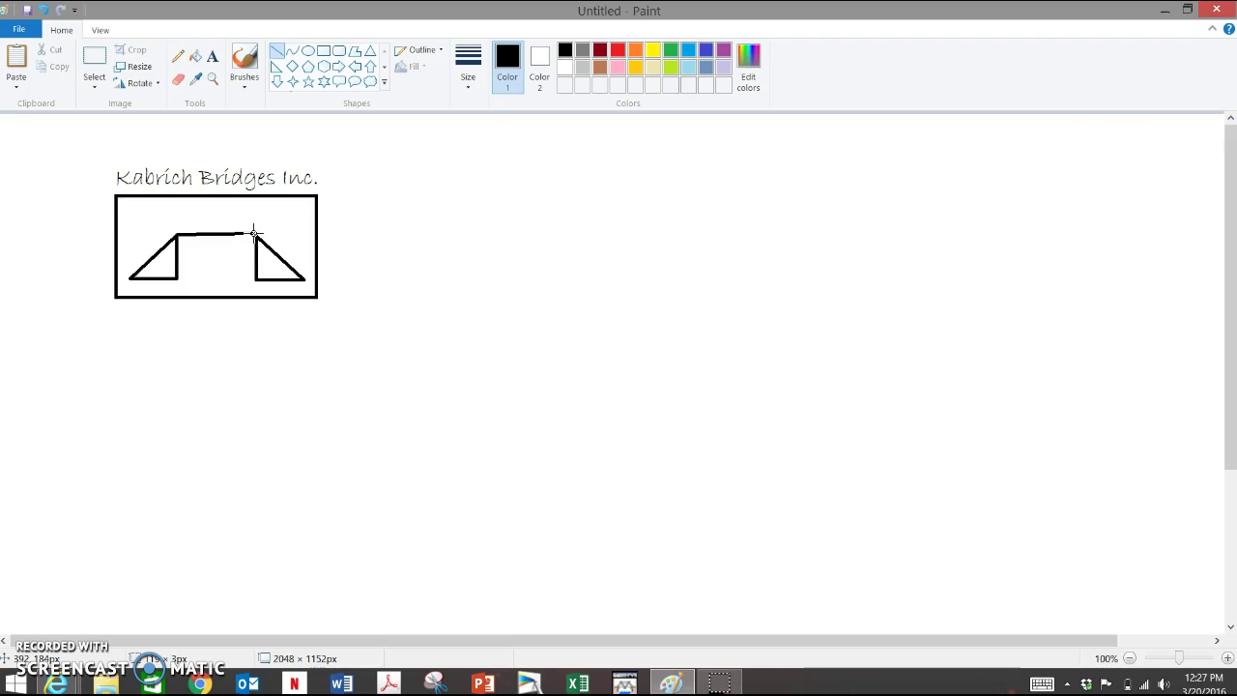
pyautogui.click(336, 255)
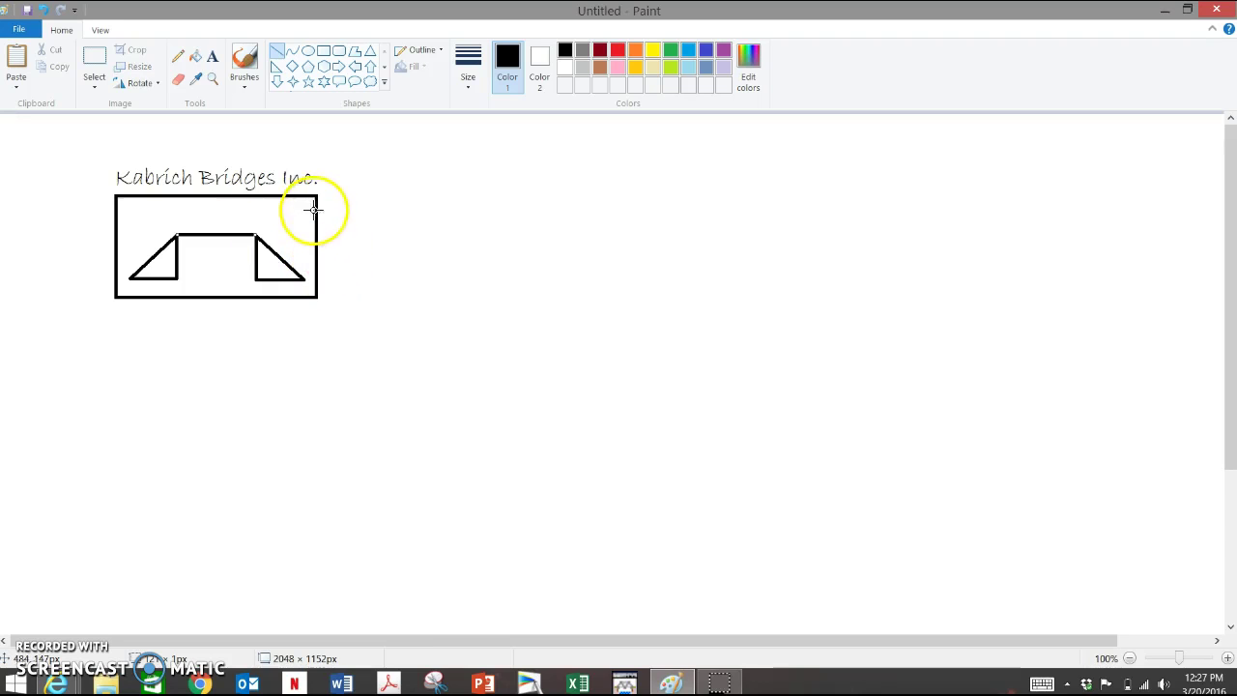
# Step: Draw a curve along the deck and bend it upward into an arch between the triangles
pyautogui.click(293, 53)
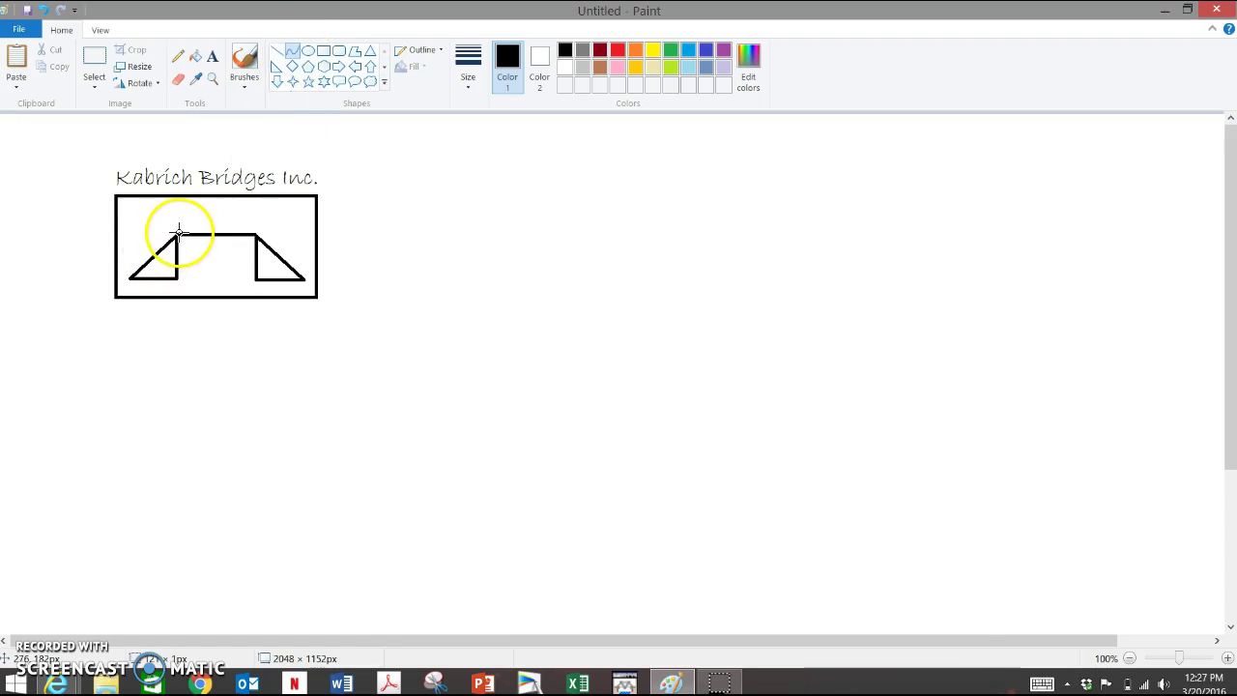
pyautogui.moveTo(178, 232)
pyautogui.mouseDown()
pyautogui.moveTo(188, 216)
pyautogui.moveTo(245, 217)
pyautogui.moveTo(258, 233)
pyautogui.mouseUp()
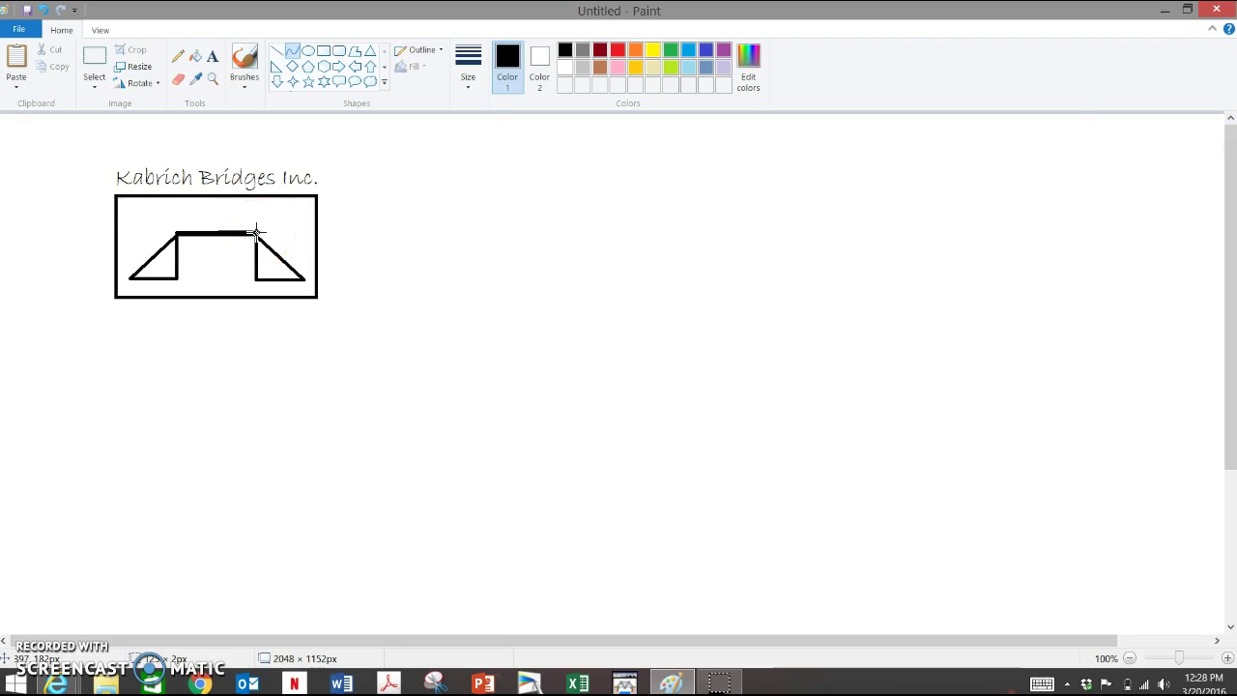
pyautogui.click(227, 234)
pyautogui.moveTo(222, 206)
pyautogui.mouseDown()
pyautogui.moveTo(203, 197)
pyautogui.moveTo(214, 196)
pyautogui.mouseUp()
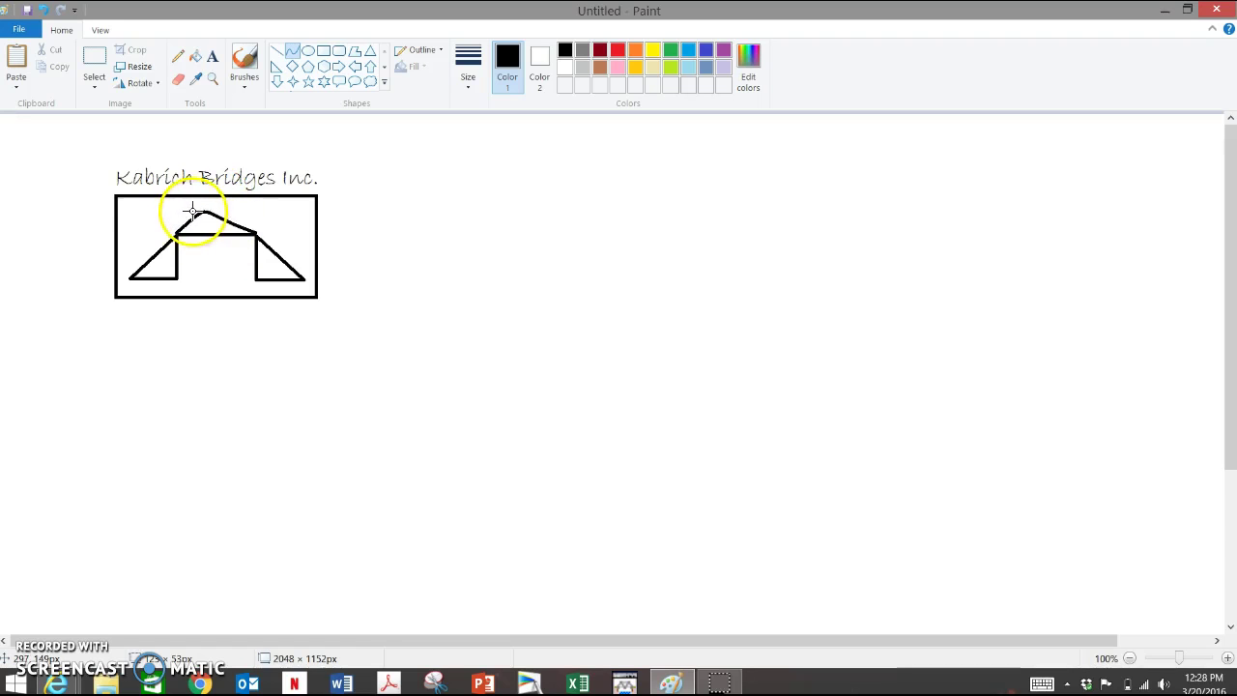
pyautogui.moveTo(192, 211); pyautogui.dragTo(215, 203)
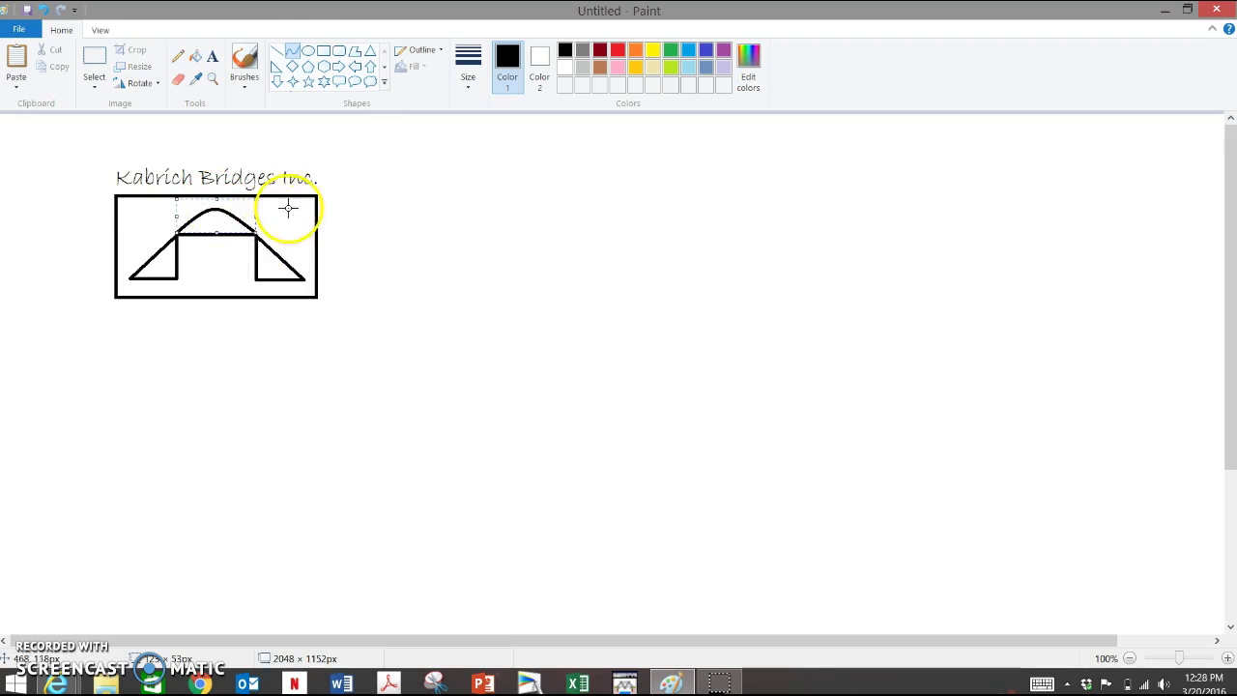
# Step: Draw short vertical support lines from the arch down to the deck
pyautogui.click(276, 51)
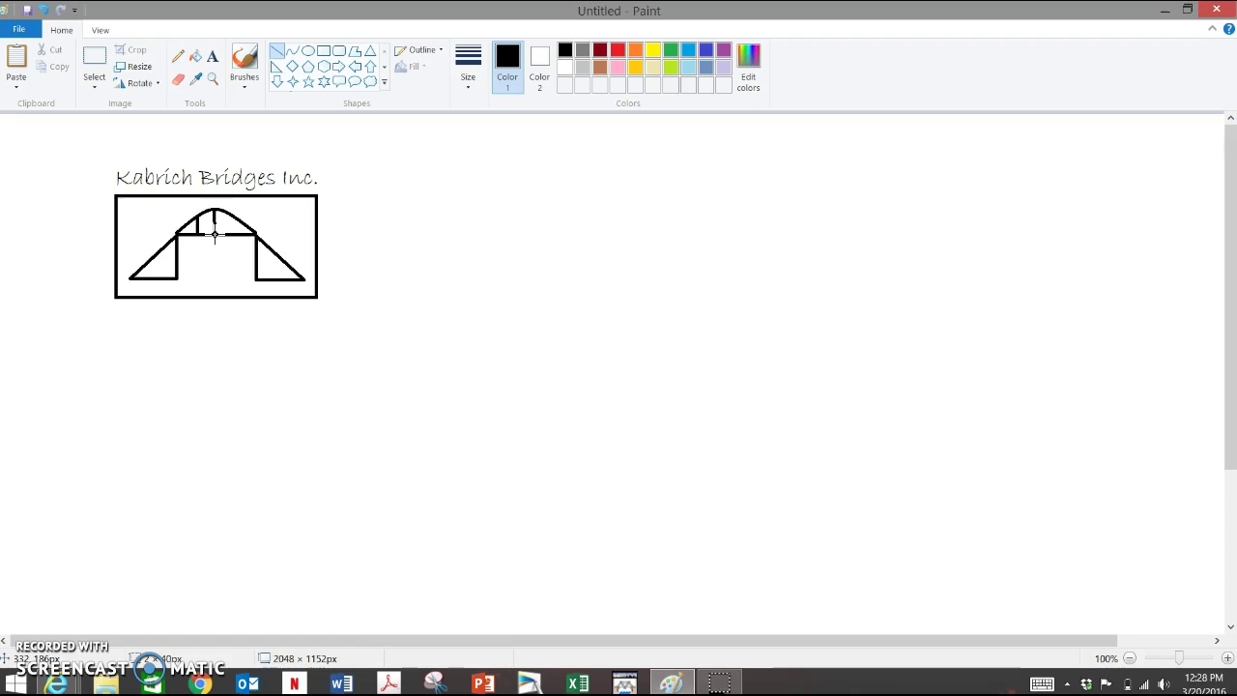
pyautogui.moveTo(241, 219)
pyautogui.mouseDown()
pyautogui.moveTo(232, 245)
pyautogui.moveTo(246, 279)
pyautogui.moveTo(231, 237)
pyautogui.mouseUp()
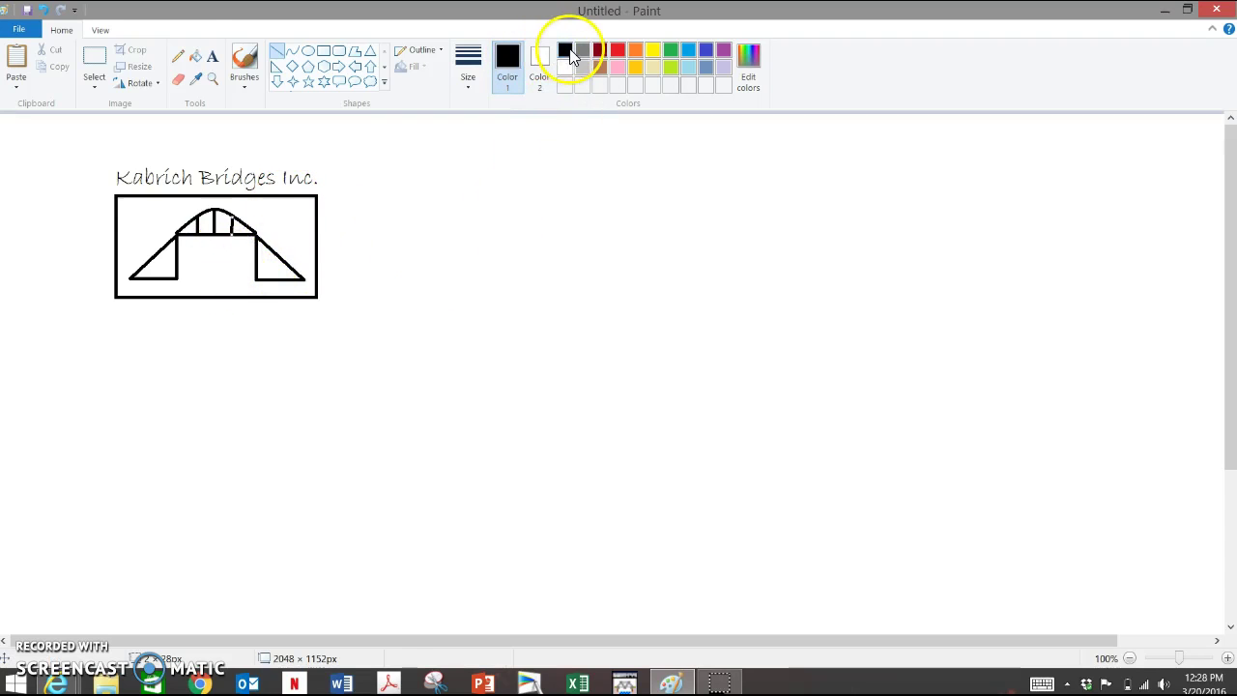
# Step: Fill the rectangle's background around the bridge with green
pyautogui.click(195, 56)
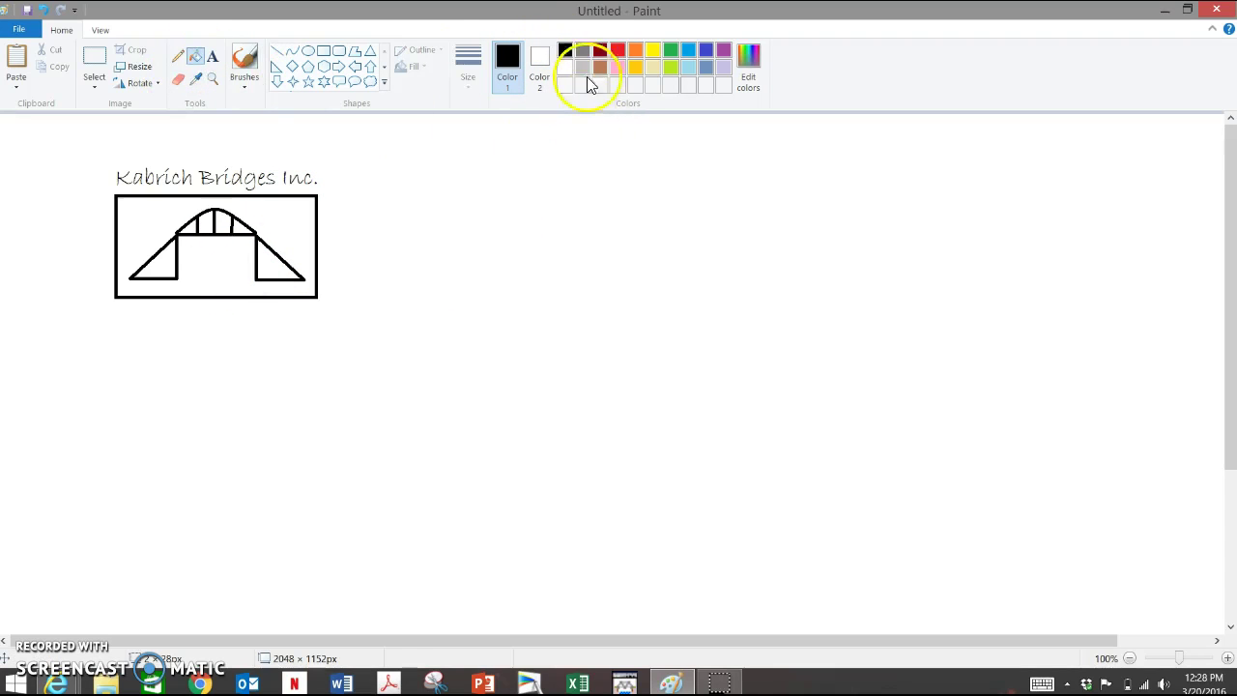
pyautogui.click(670, 49)
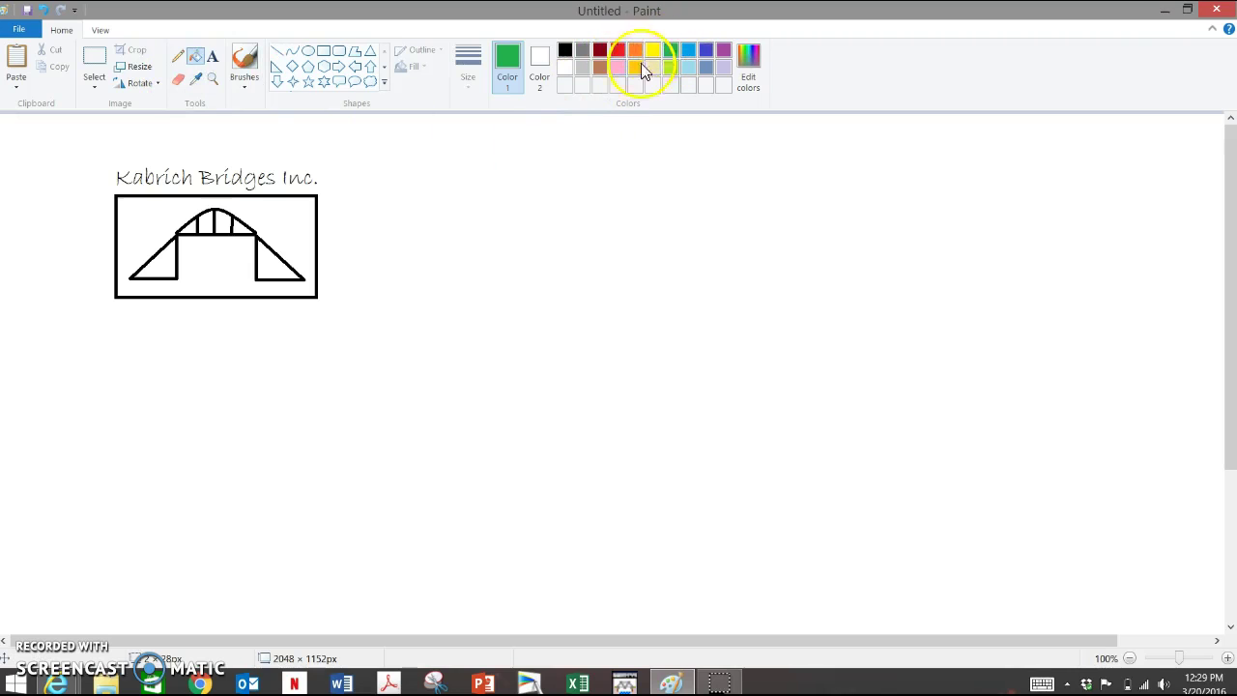
pyautogui.click(298, 208)
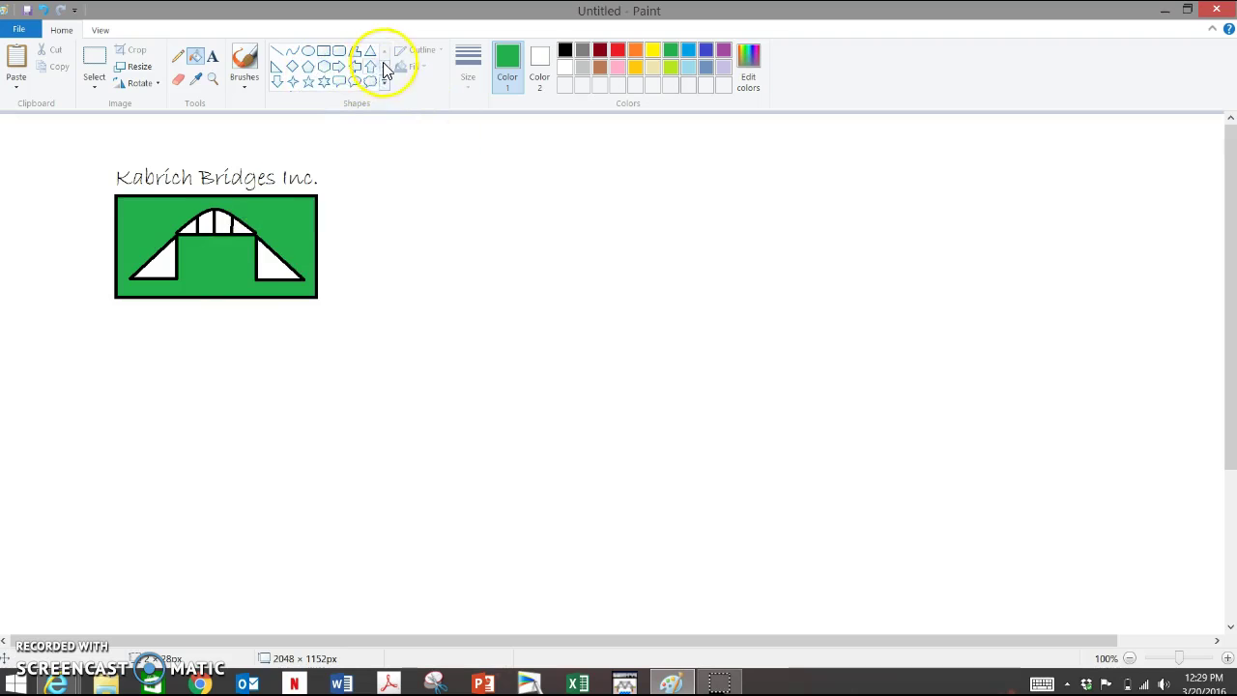
pyautogui.click(292, 51)
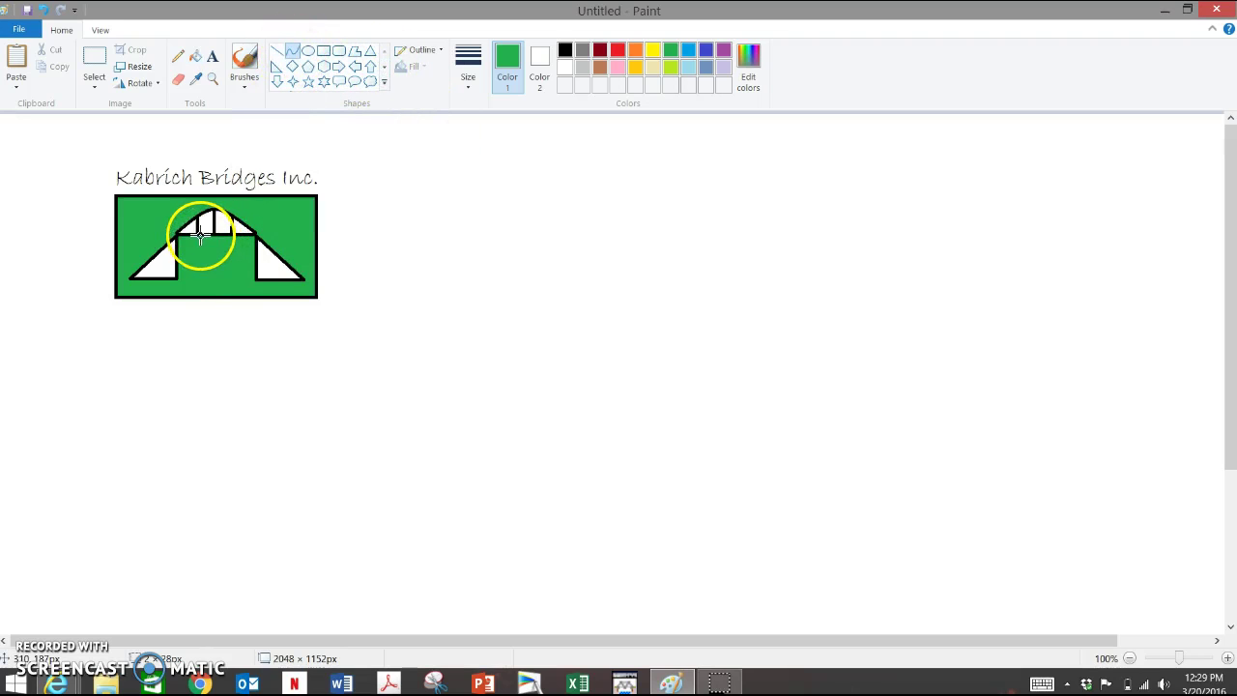
# Step: Draw two curved black lines from beneath the bridge deck to the rectangle's bottom edge
pyautogui.moveTo(211, 253); pyautogui.dragTo(229, 301)
pyautogui.click(565, 49)
pyautogui.moveTo(207, 254); pyautogui.dragTo(242, 262)
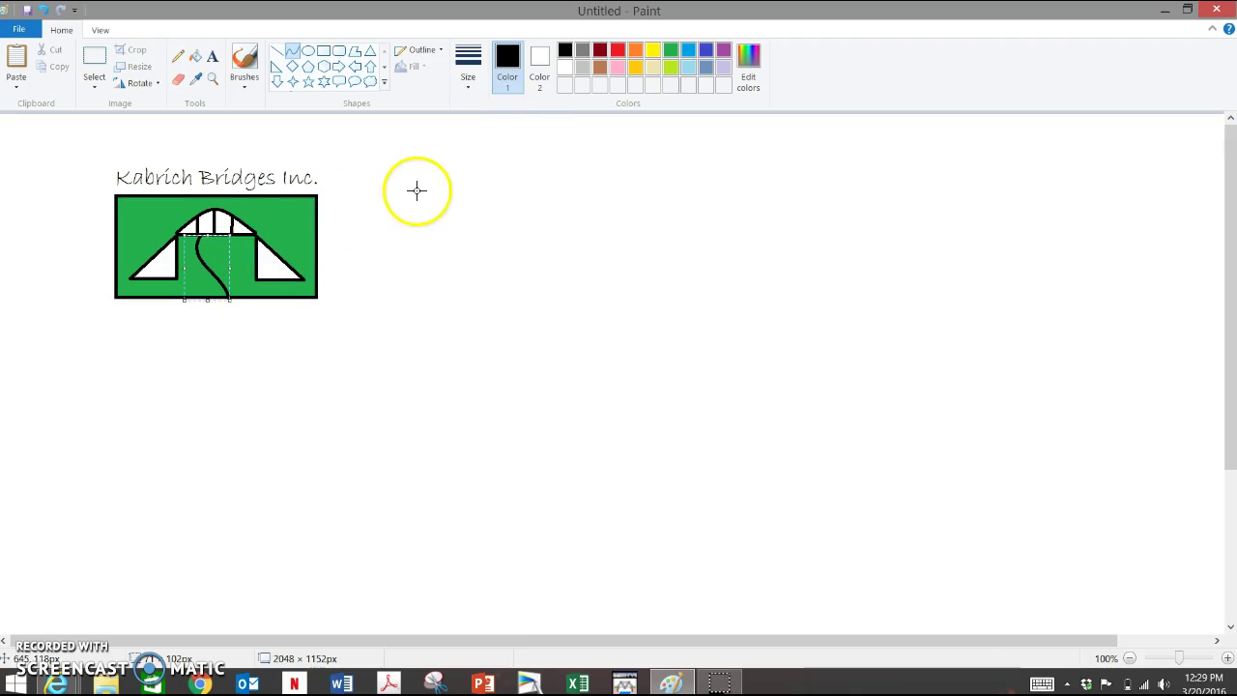
pyautogui.click(290, 53)
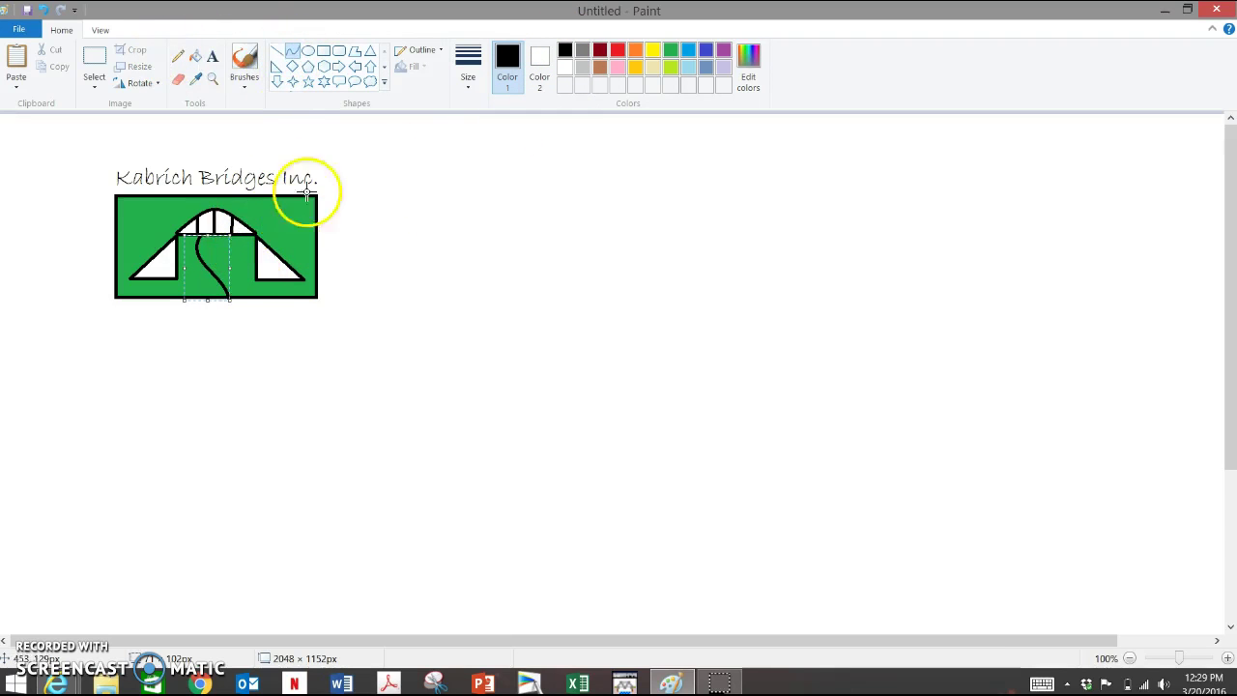
pyautogui.moveTo(207, 261)
pyautogui.mouseDown()
pyautogui.moveTo(227, 242)
pyautogui.moveTo(253, 293)
pyautogui.moveTo(243, 253)
pyautogui.moveTo(232, 265)
pyautogui.moveTo(216, 249)
pyautogui.mouseUp()
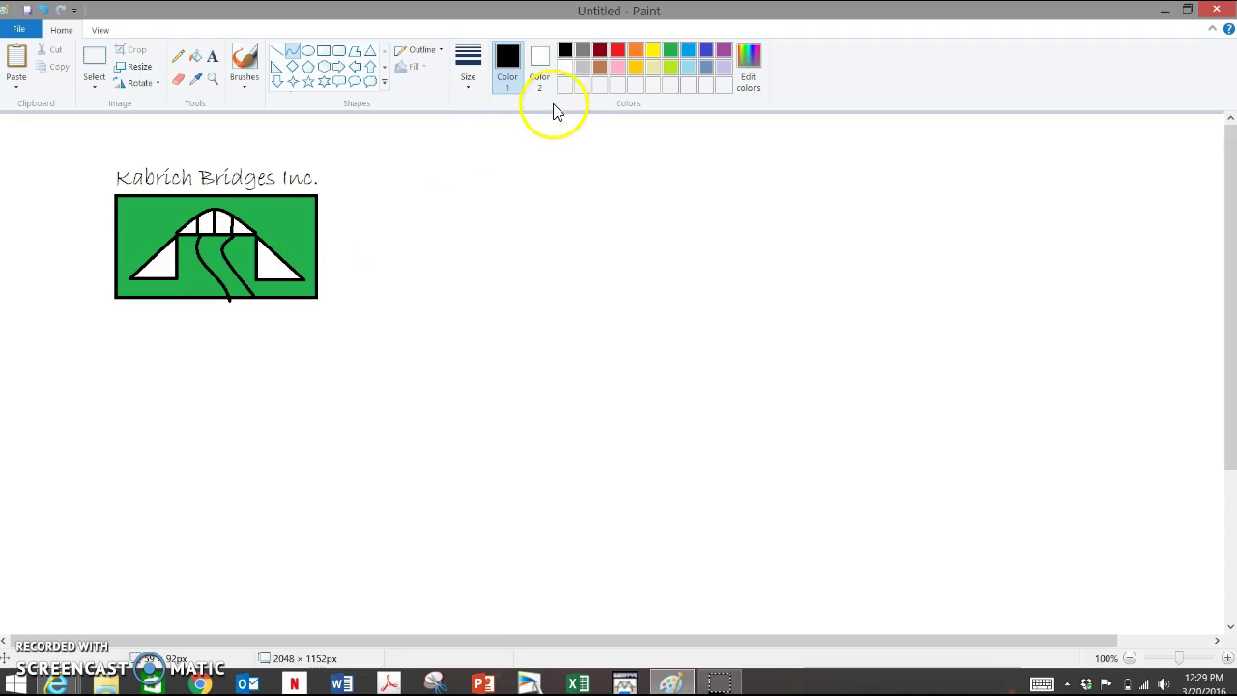
# Step: Fill the strip between the two curved banks with indigo blue to form the river
pyautogui.click(195, 56)
pyautogui.click(704, 50)
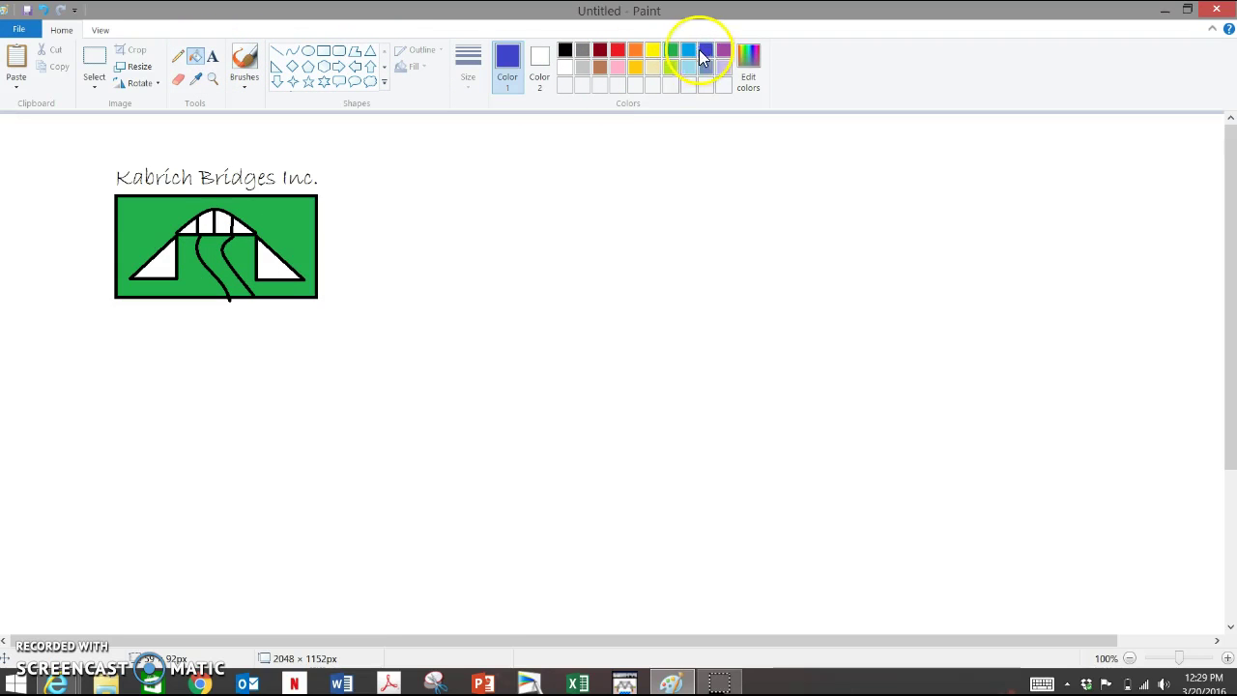
pyautogui.click(219, 273)
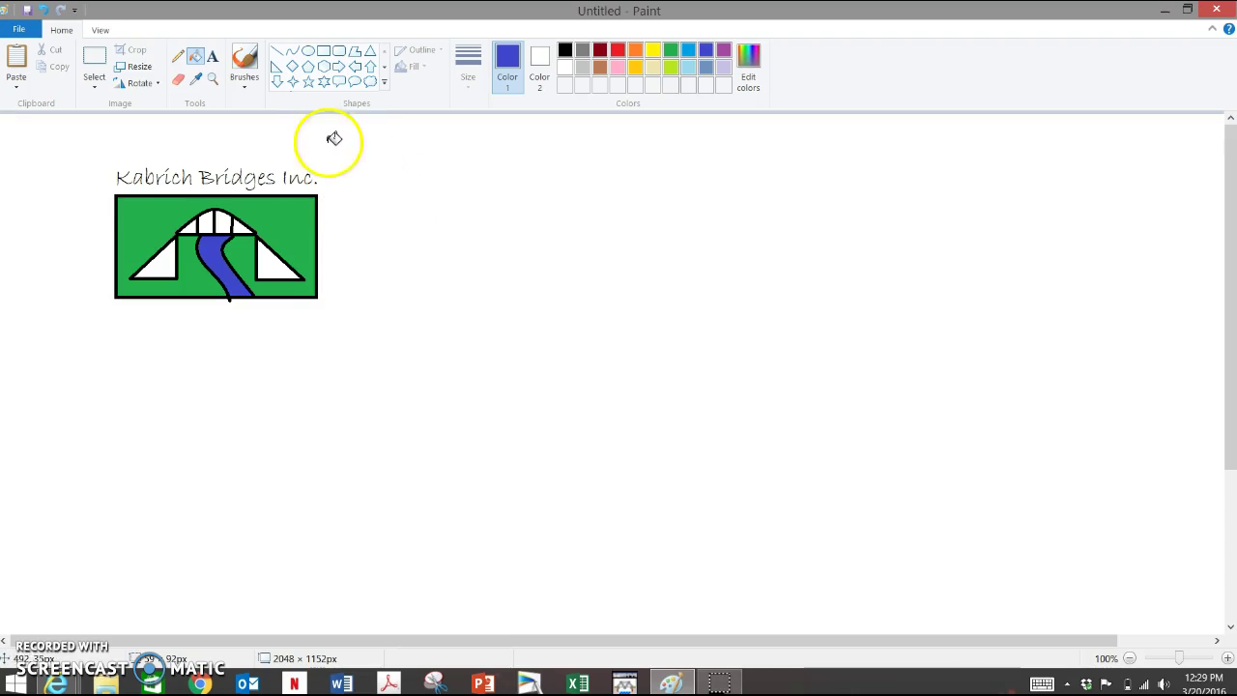
# Step: Select the whole logo with its 'Kabrich Bridges Inc.' title and drag it to about double size
pyautogui.click(216, 58)
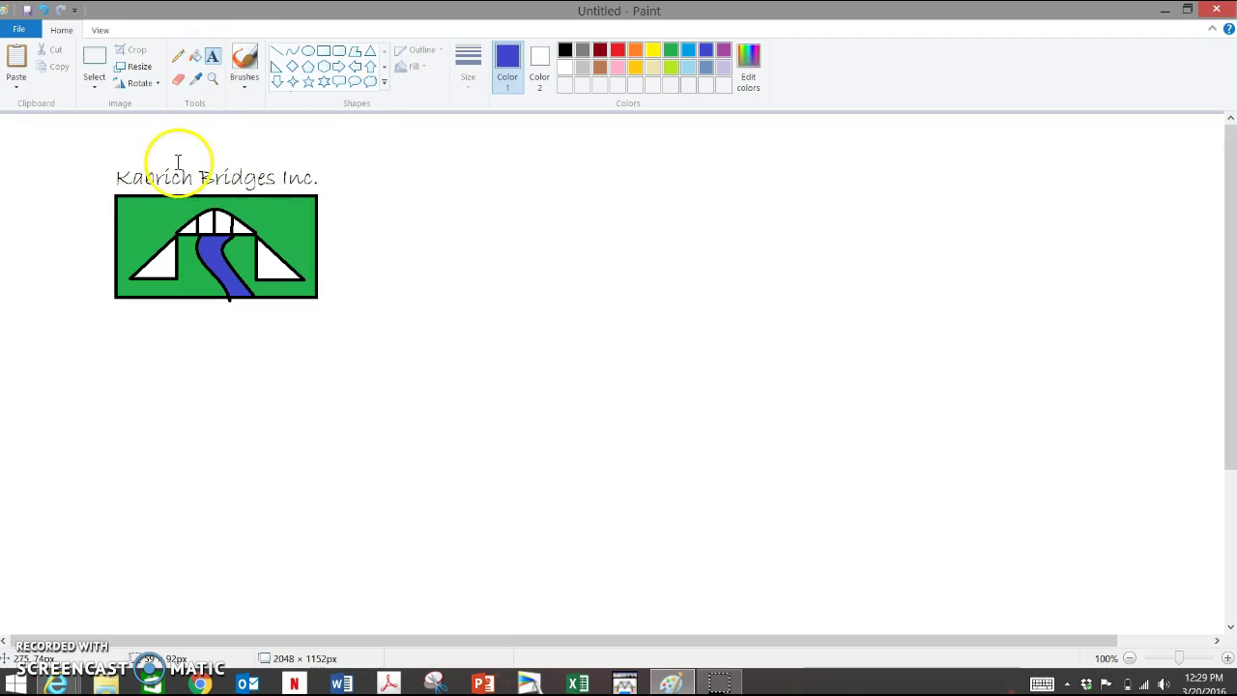
pyautogui.click(180, 58)
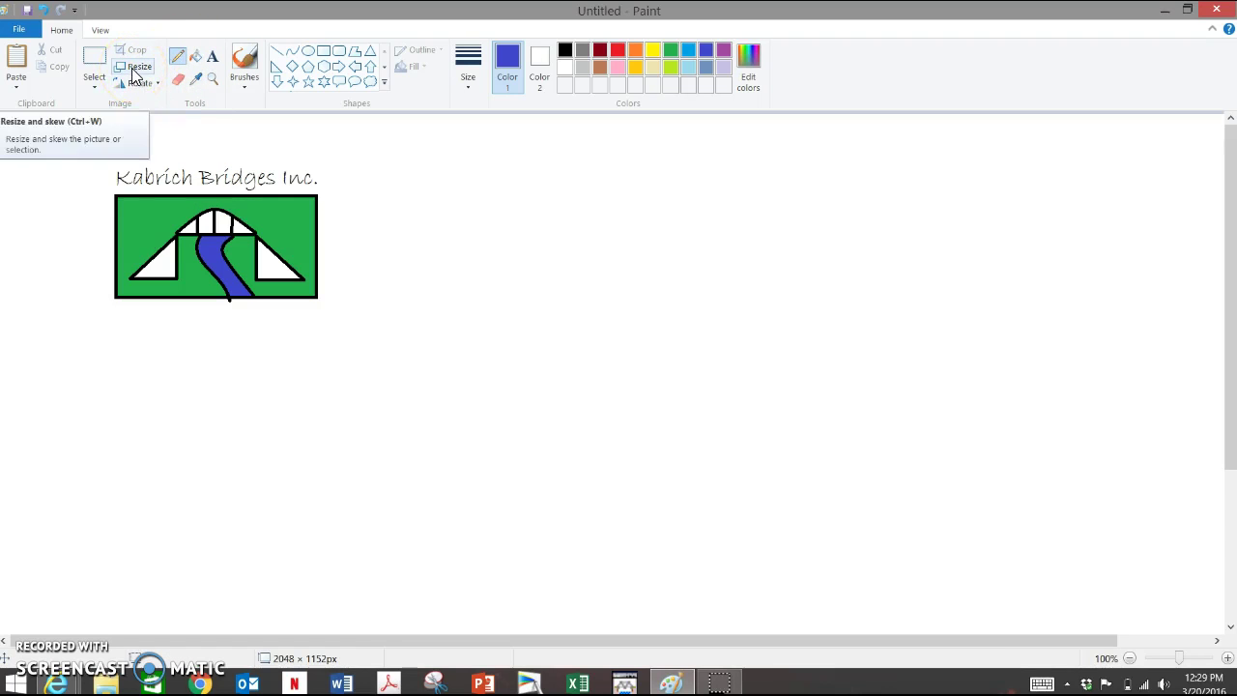
pyautogui.click(94, 58)
pyautogui.moveTo(87, 156); pyautogui.dragTo(371, 327)
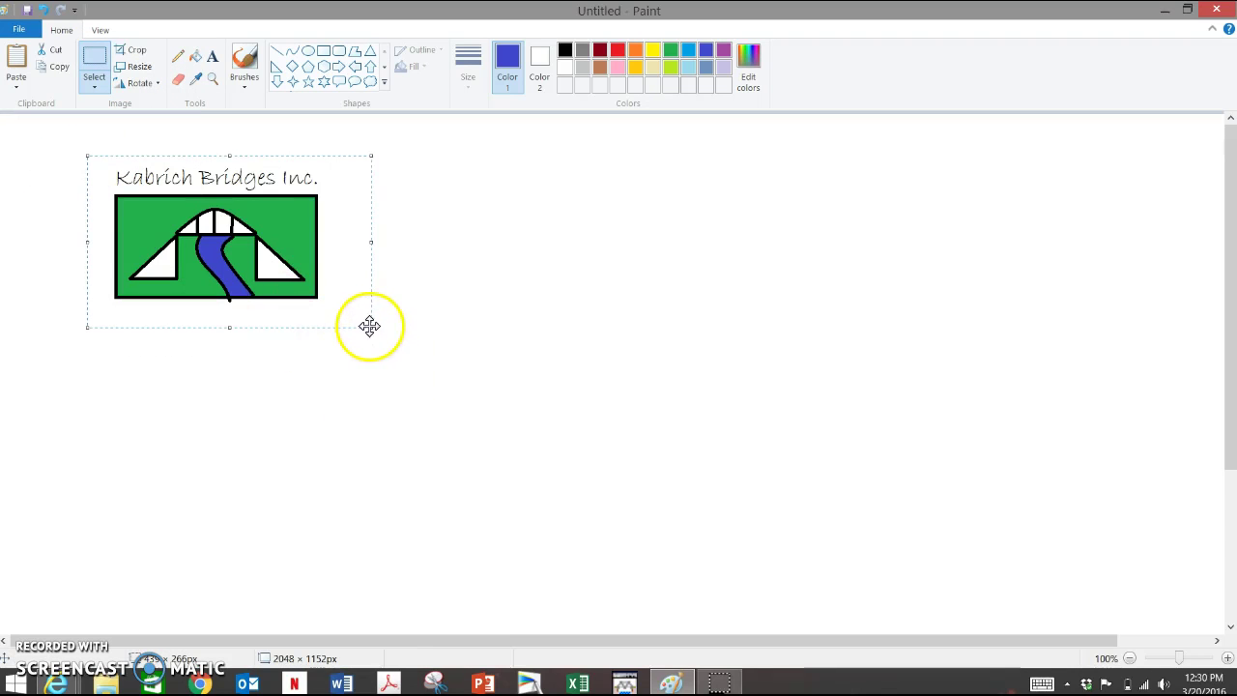
pyautogui.click(134, 66)
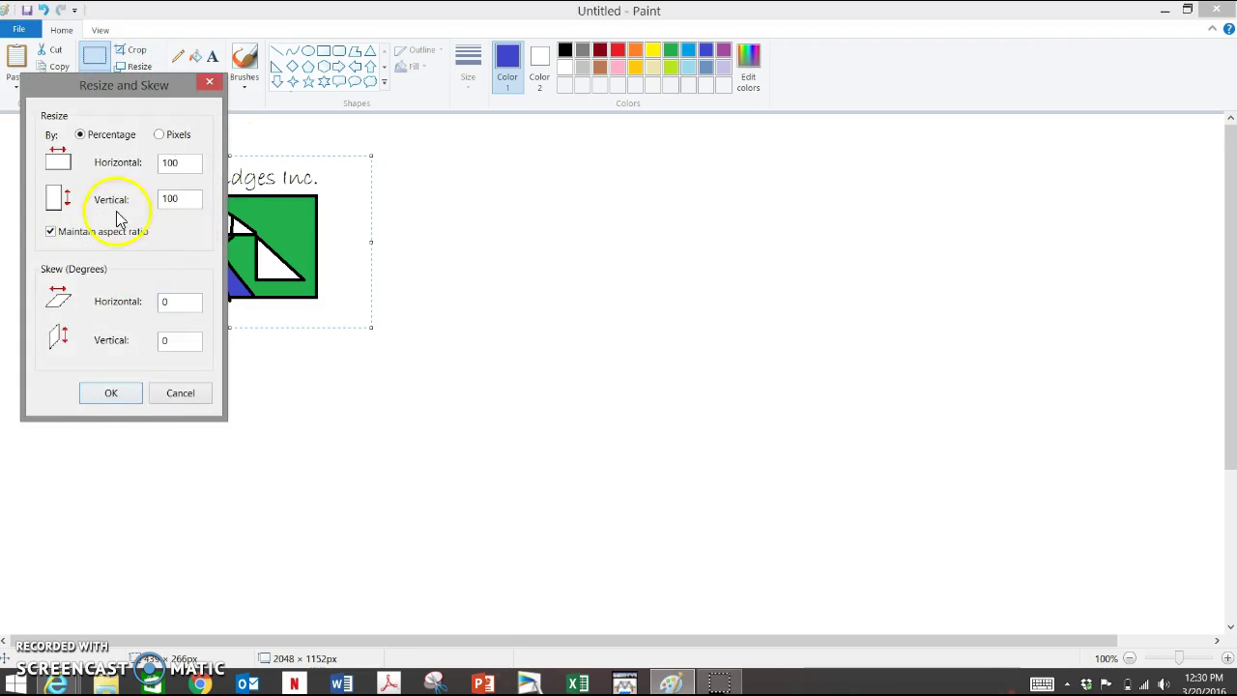
pyautogui.click(178, 396)
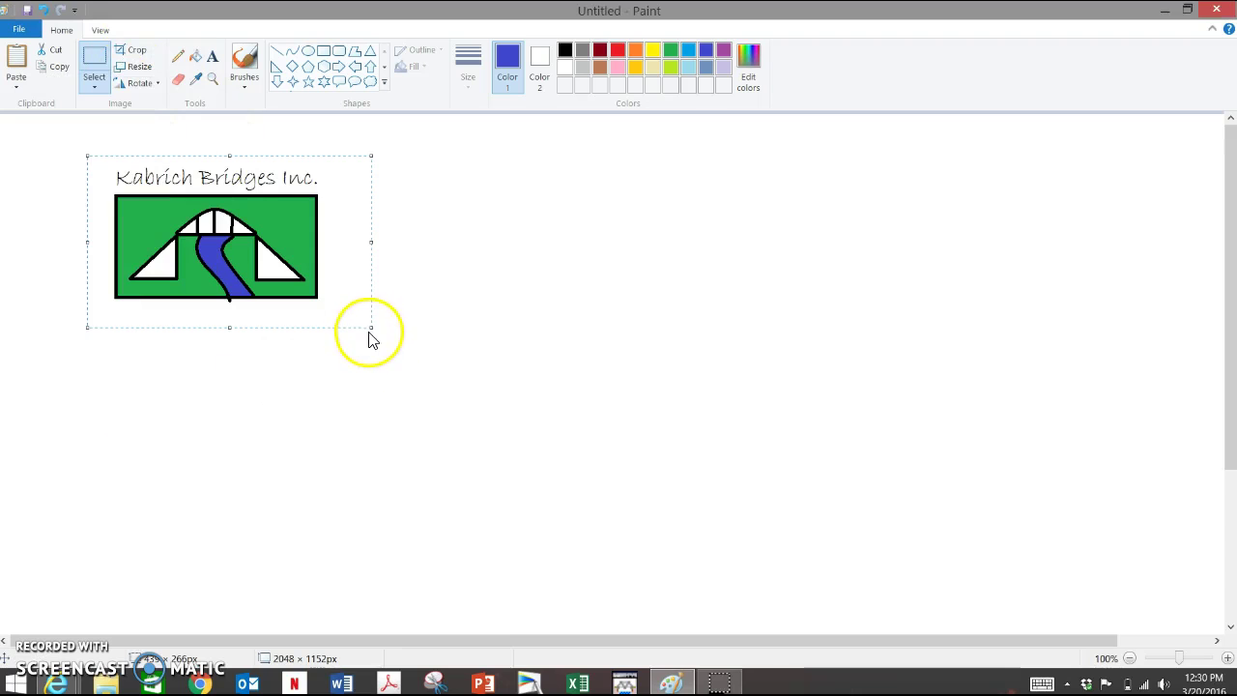
pyautogui.moveTo(371, 327); pyautogui.dragTo(578, 515)
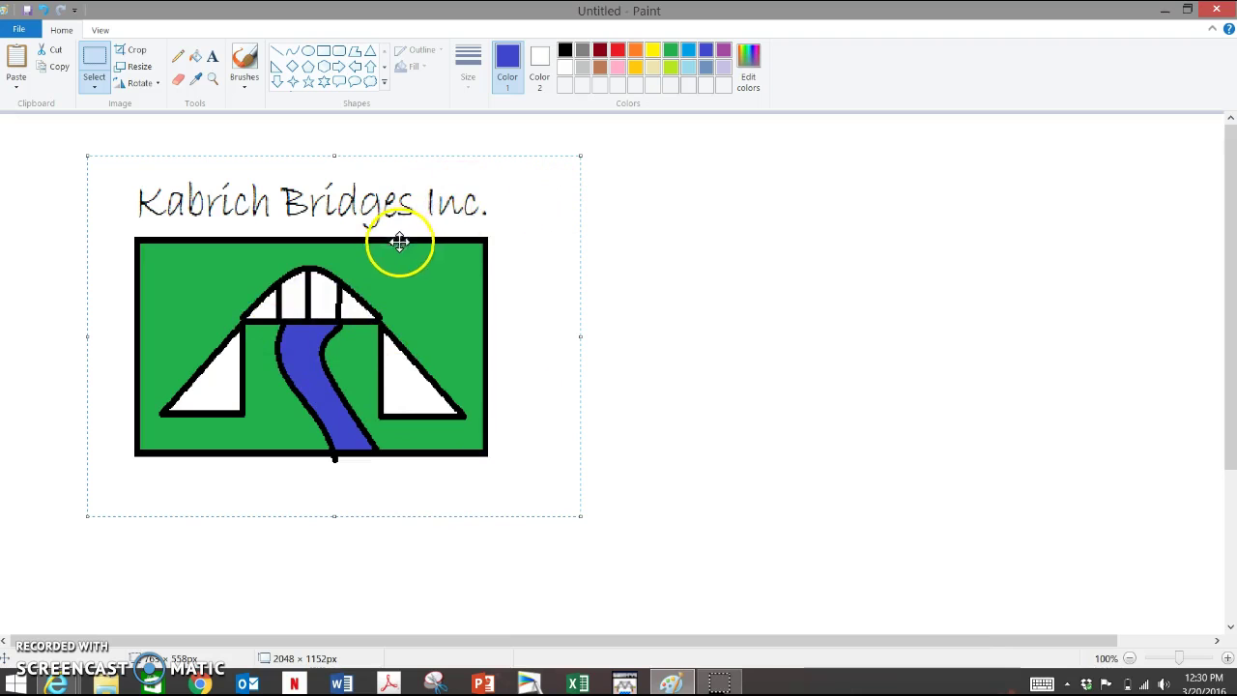
# Step: Take a new rectangular snip around the enlarged Kabrich Bridges Inc. logo with Snipping Tool
pyautogui.click(433, 683)
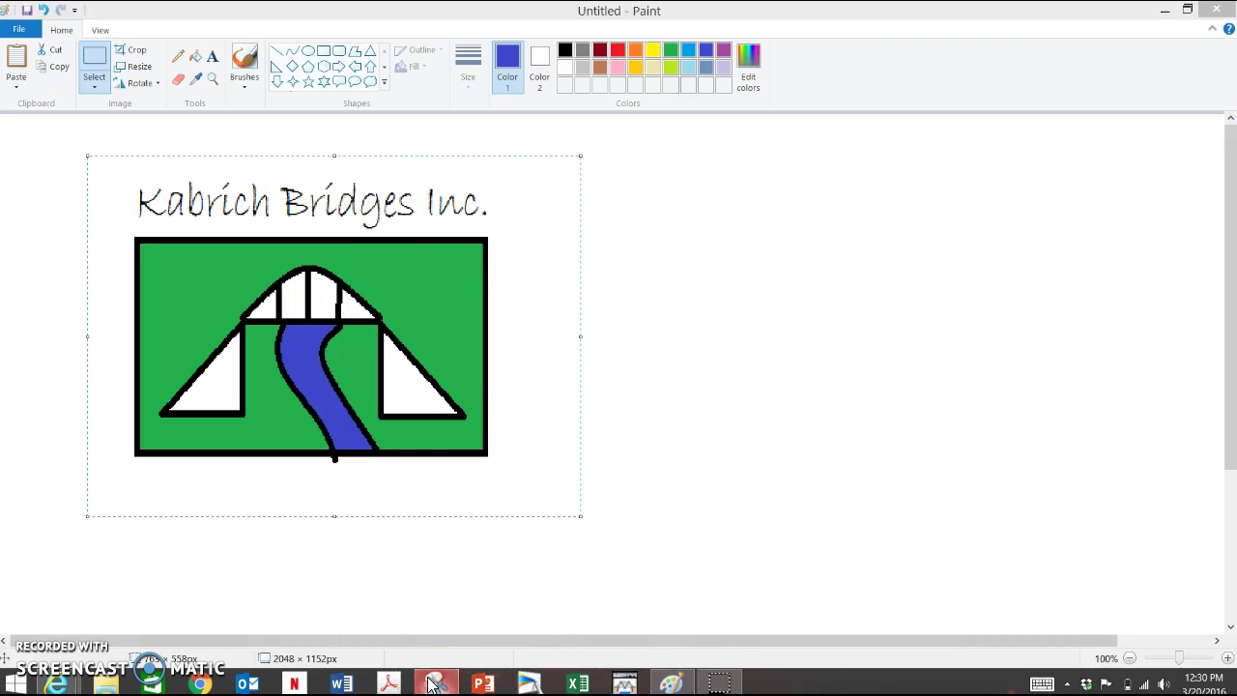
pyautogui.click(939, 532)
pyautogui.moveTo(113, 170); pyautogui.dragTo(517, 480)
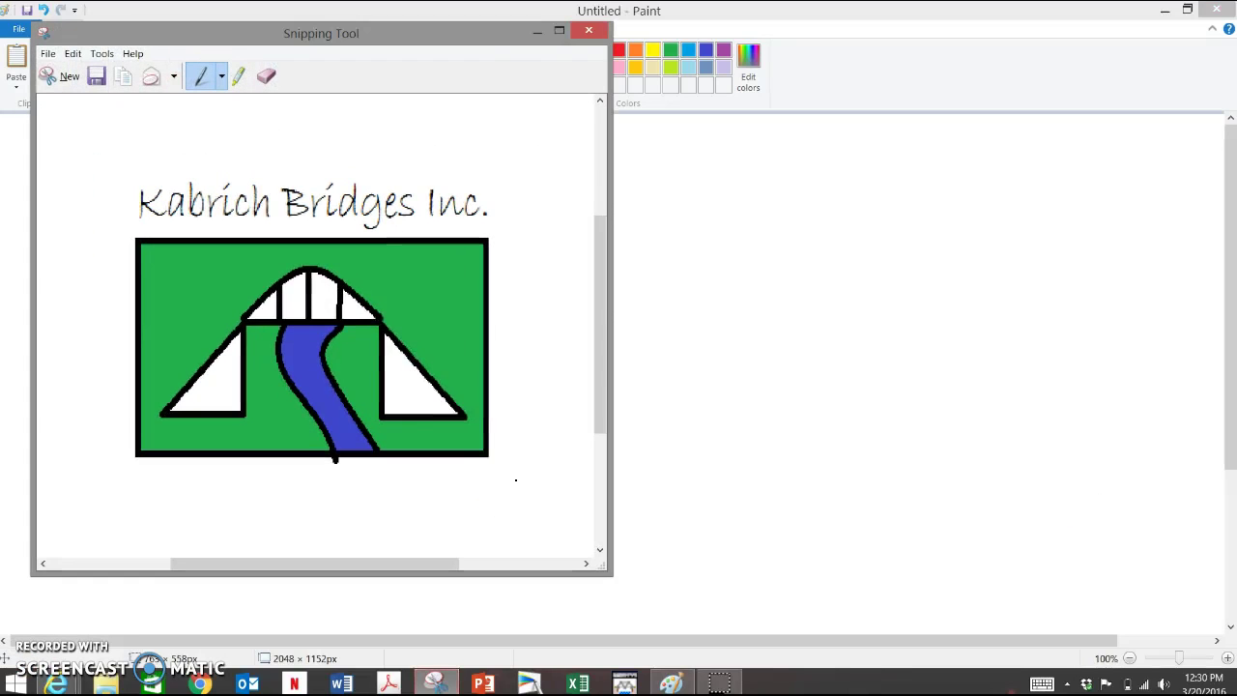